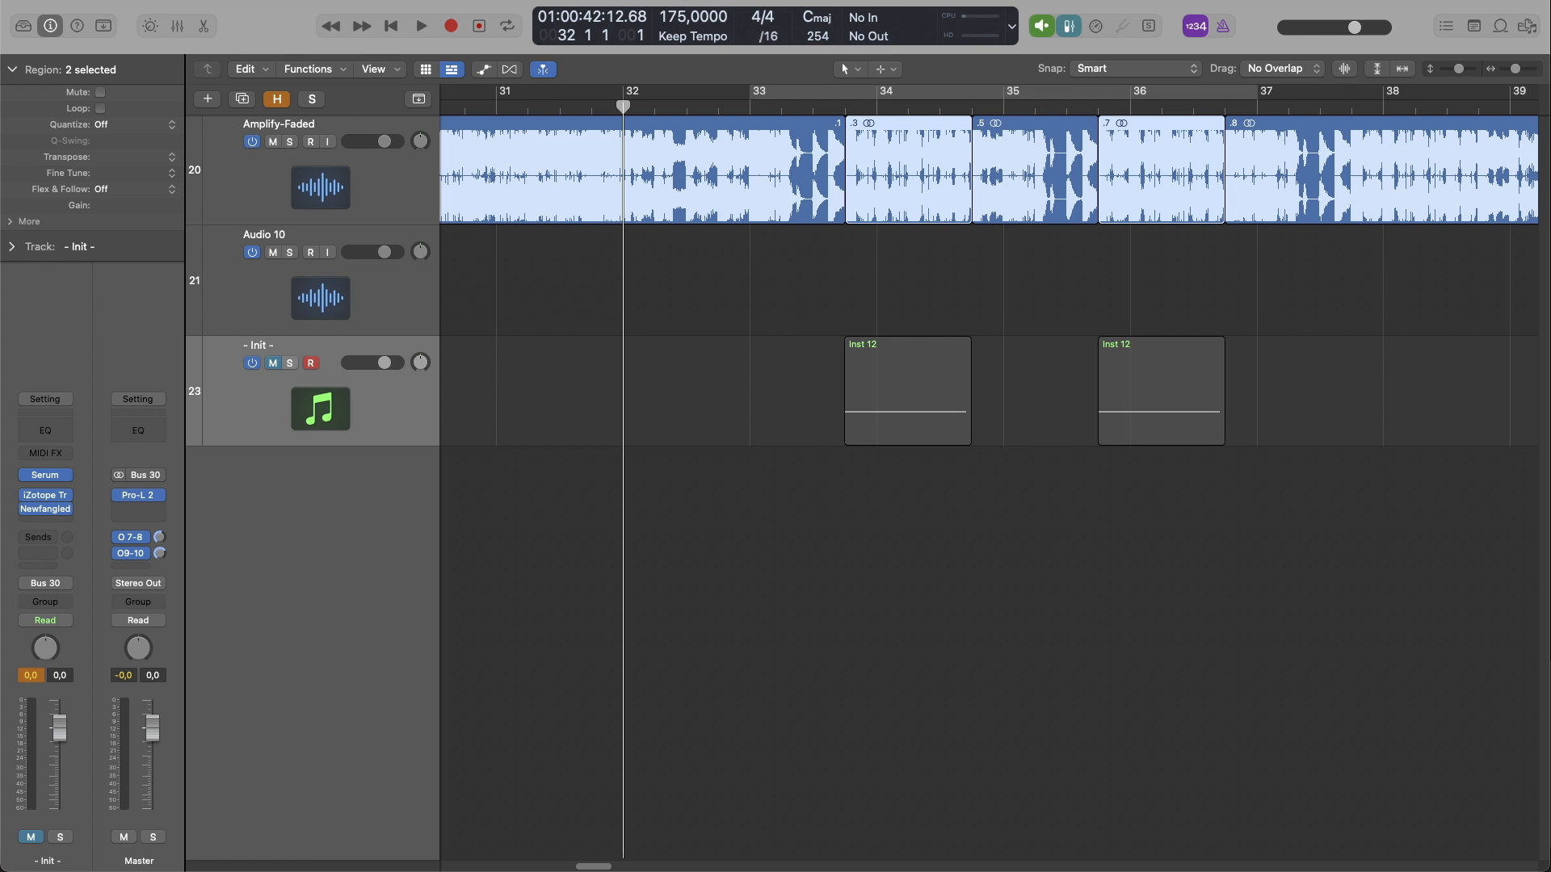
Step: Play the original audio from bar 32, and play the recreation over the same section for comparison
{"action": "left_click", "coordinate": [709, 809]}
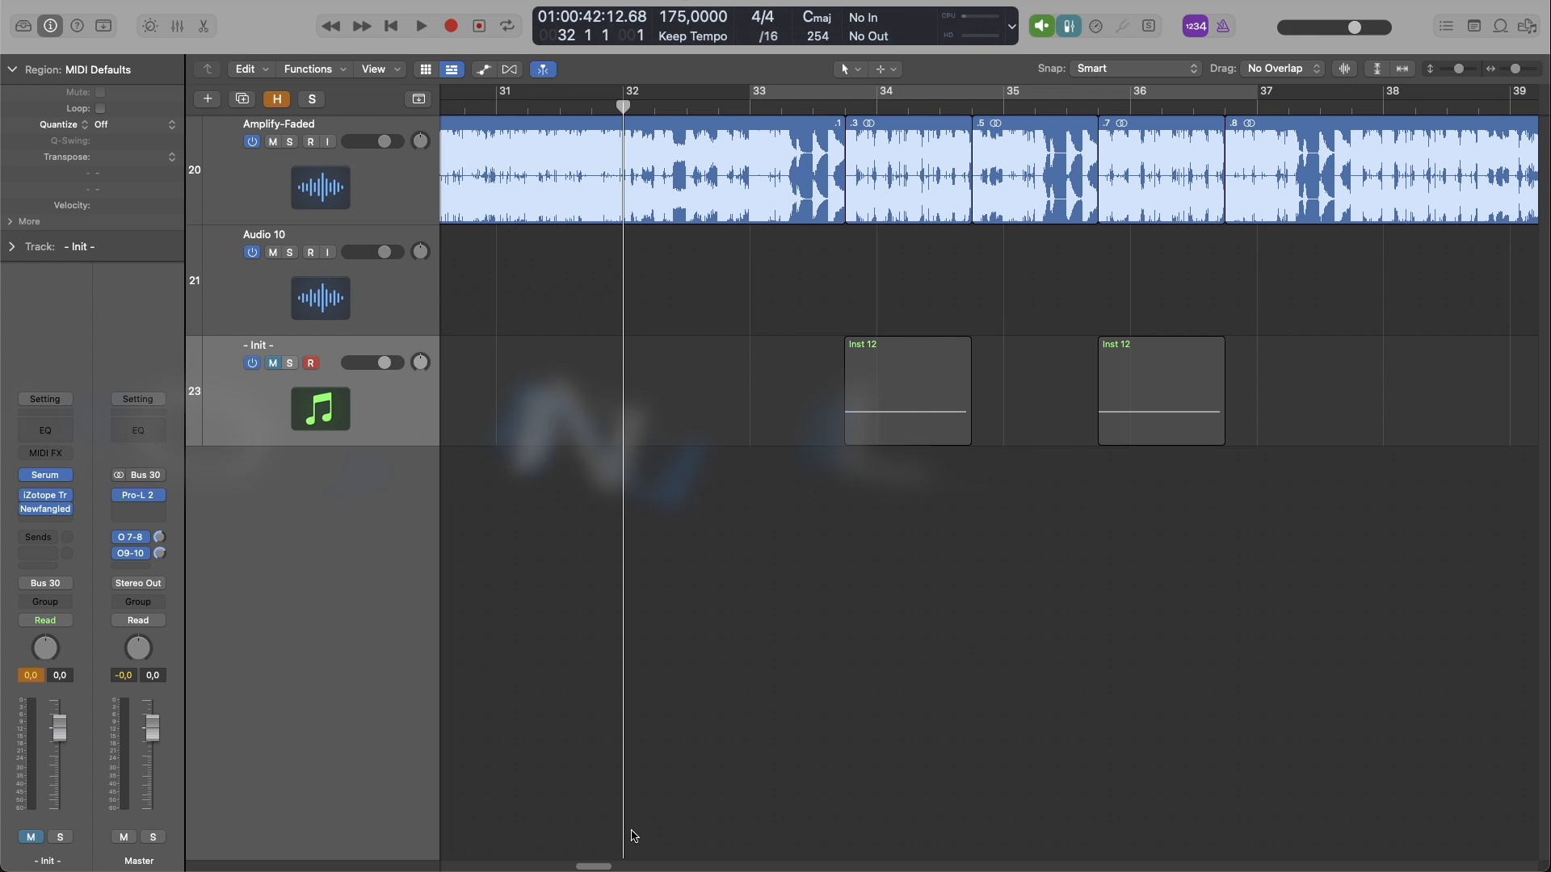
{"action": "key", "text": "space"}
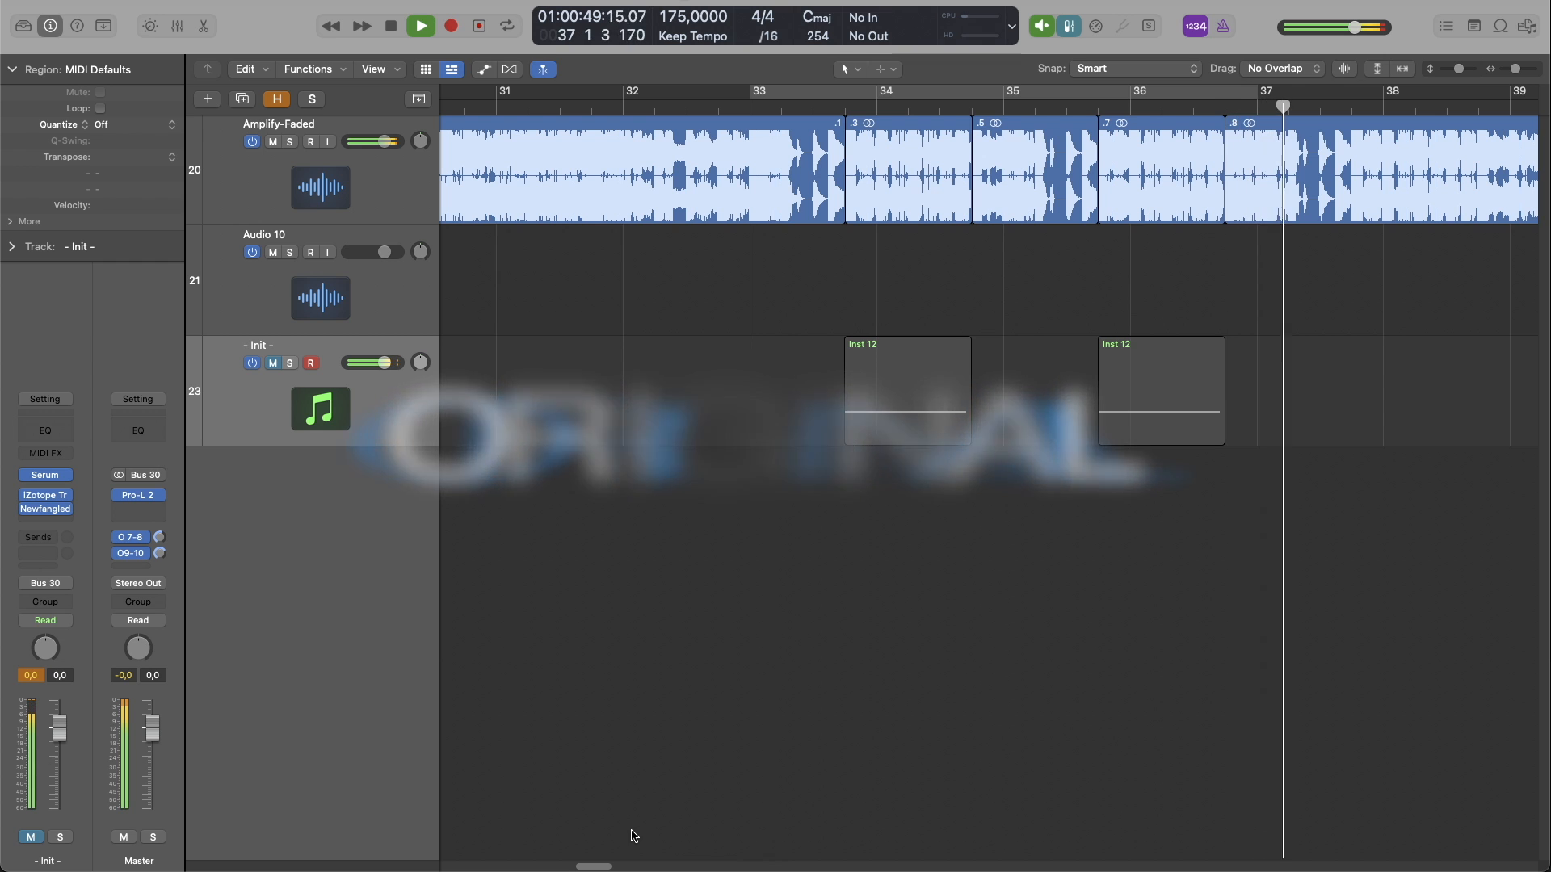
{"action": "key", "text": "space"}
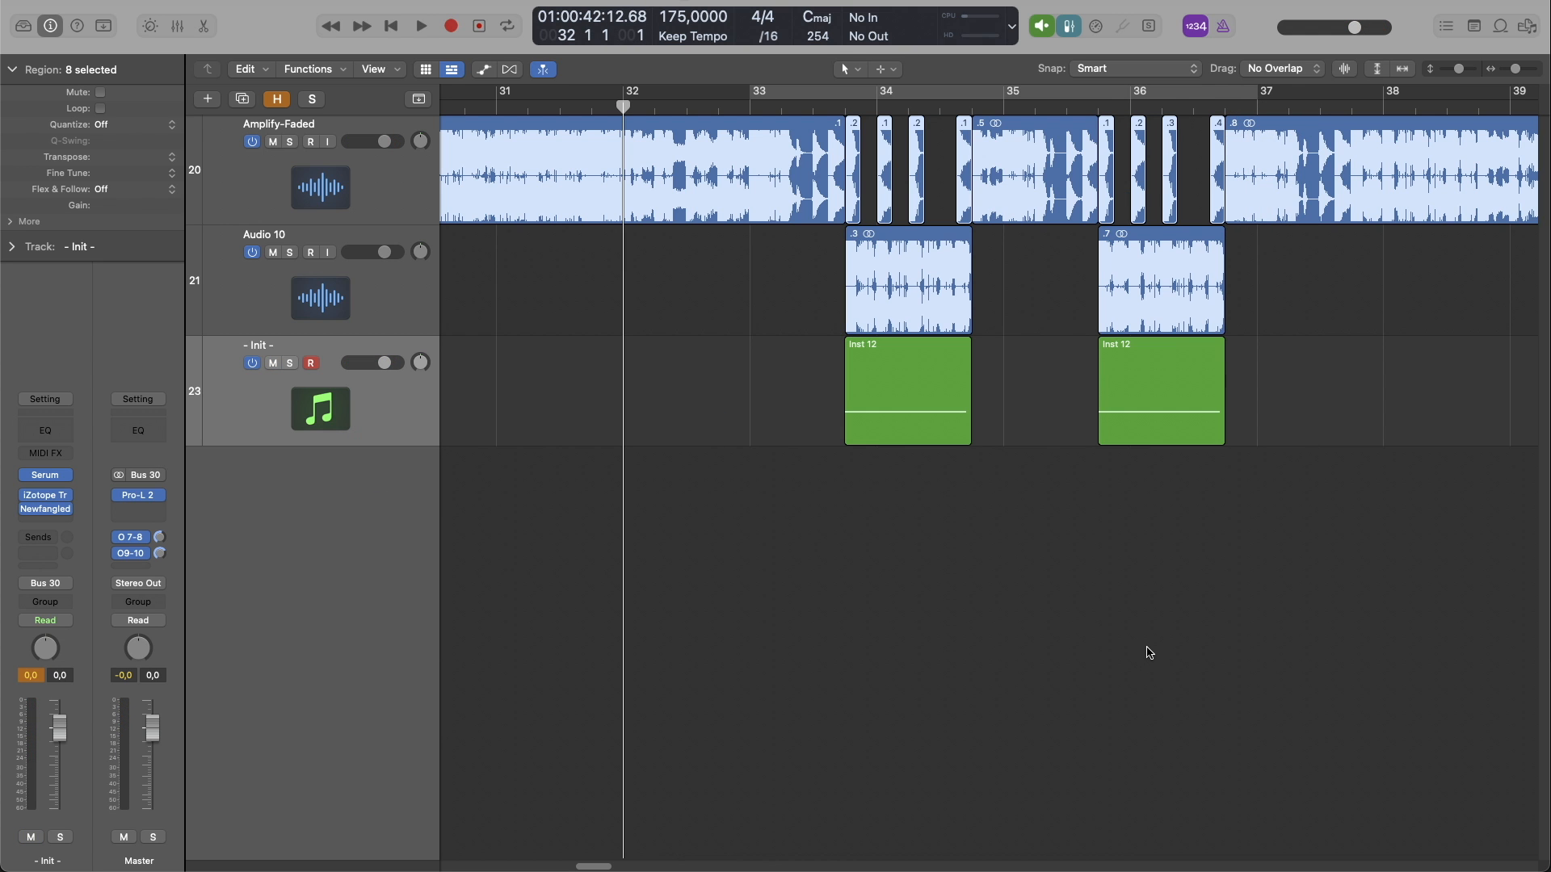
{"action": "key", "text": "space"}
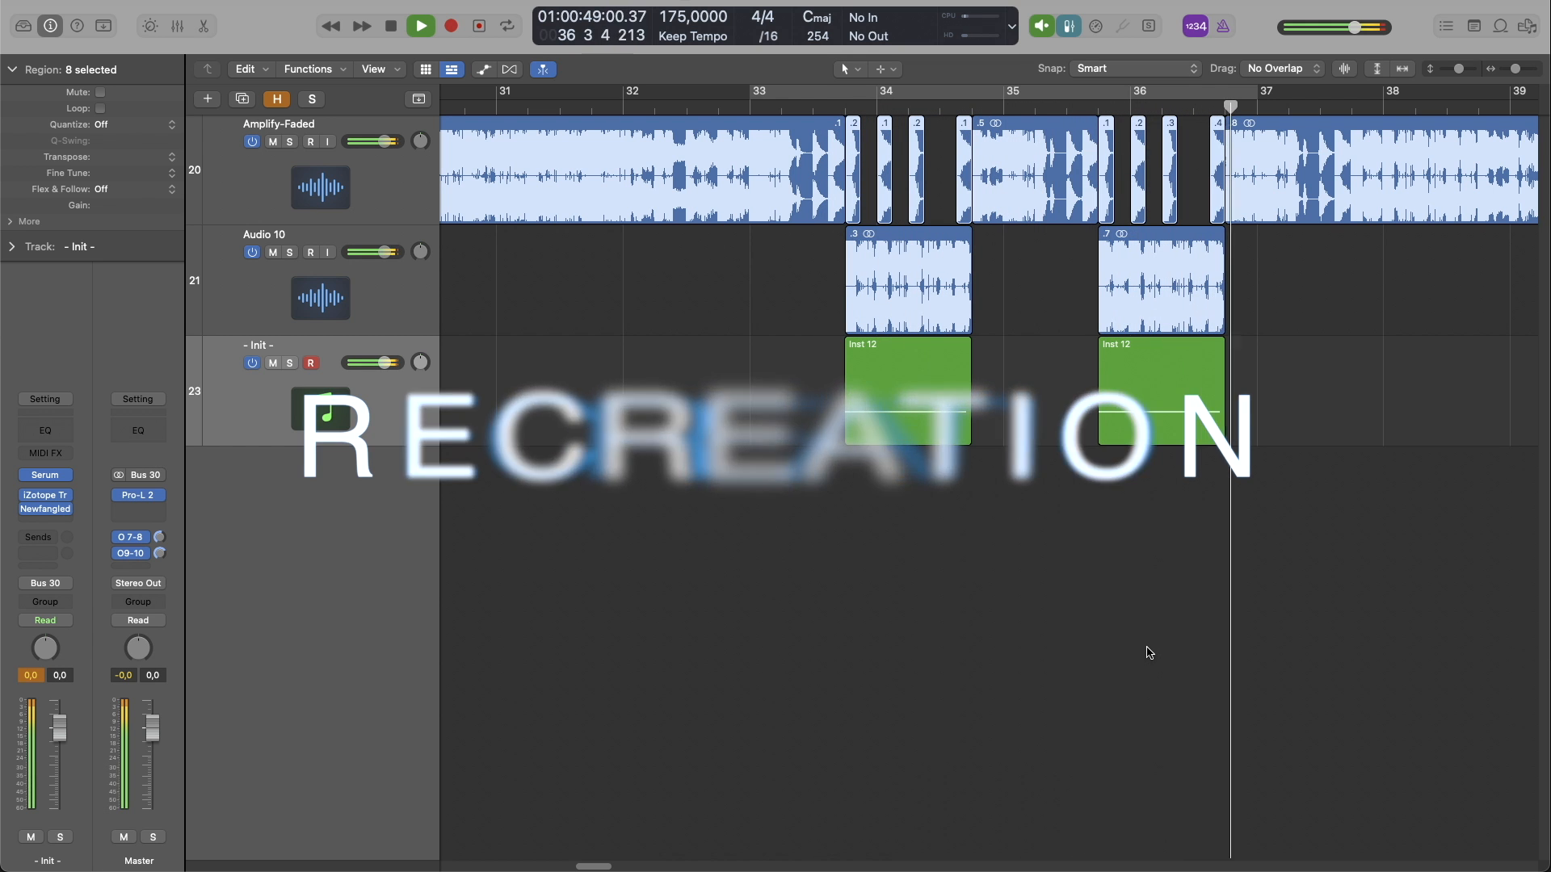
{"action": "key", "text": "space"}
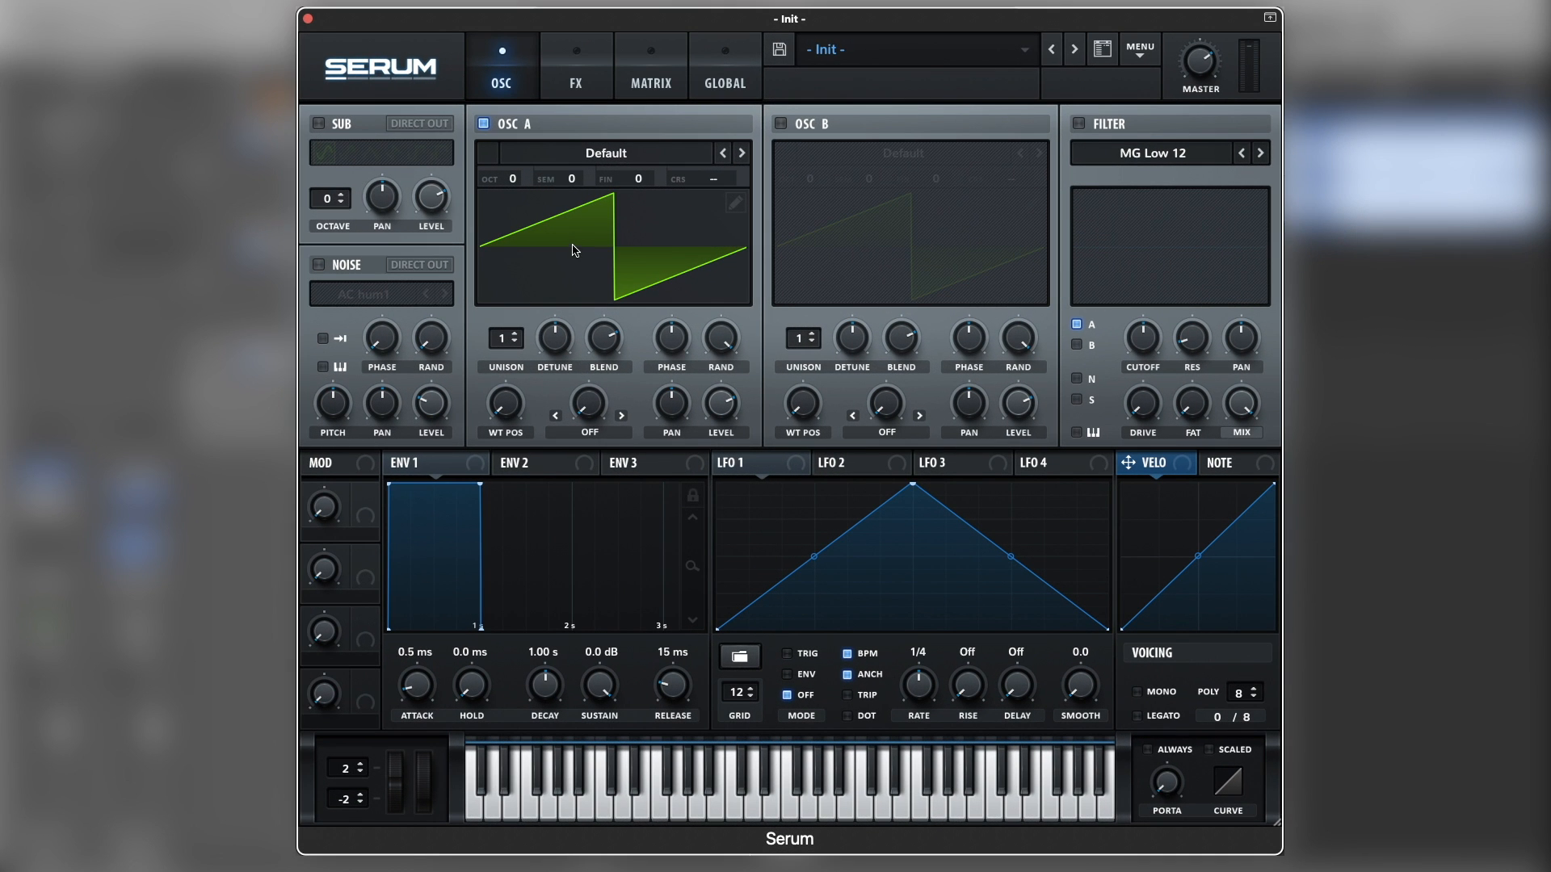
Step: Load the GS-xello digital wavetable into oscillator A and raise its wavetable position to about a quarter of the range
{"action": "left_click", "coordinate": [608, 152]}
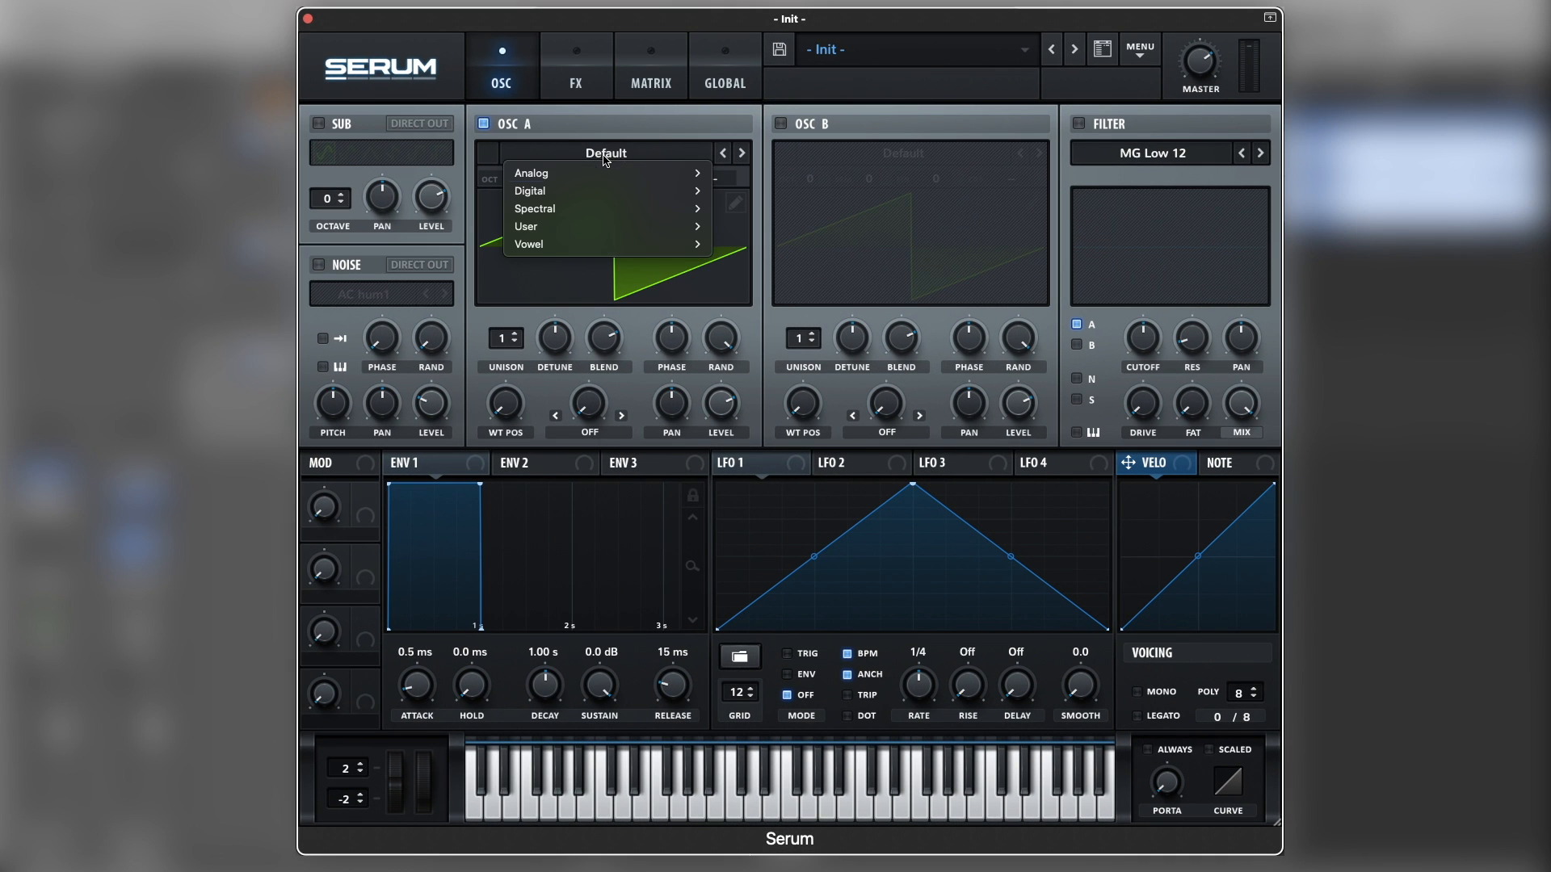
{"action": "mouse_move", "coordinate": [614, 197]}
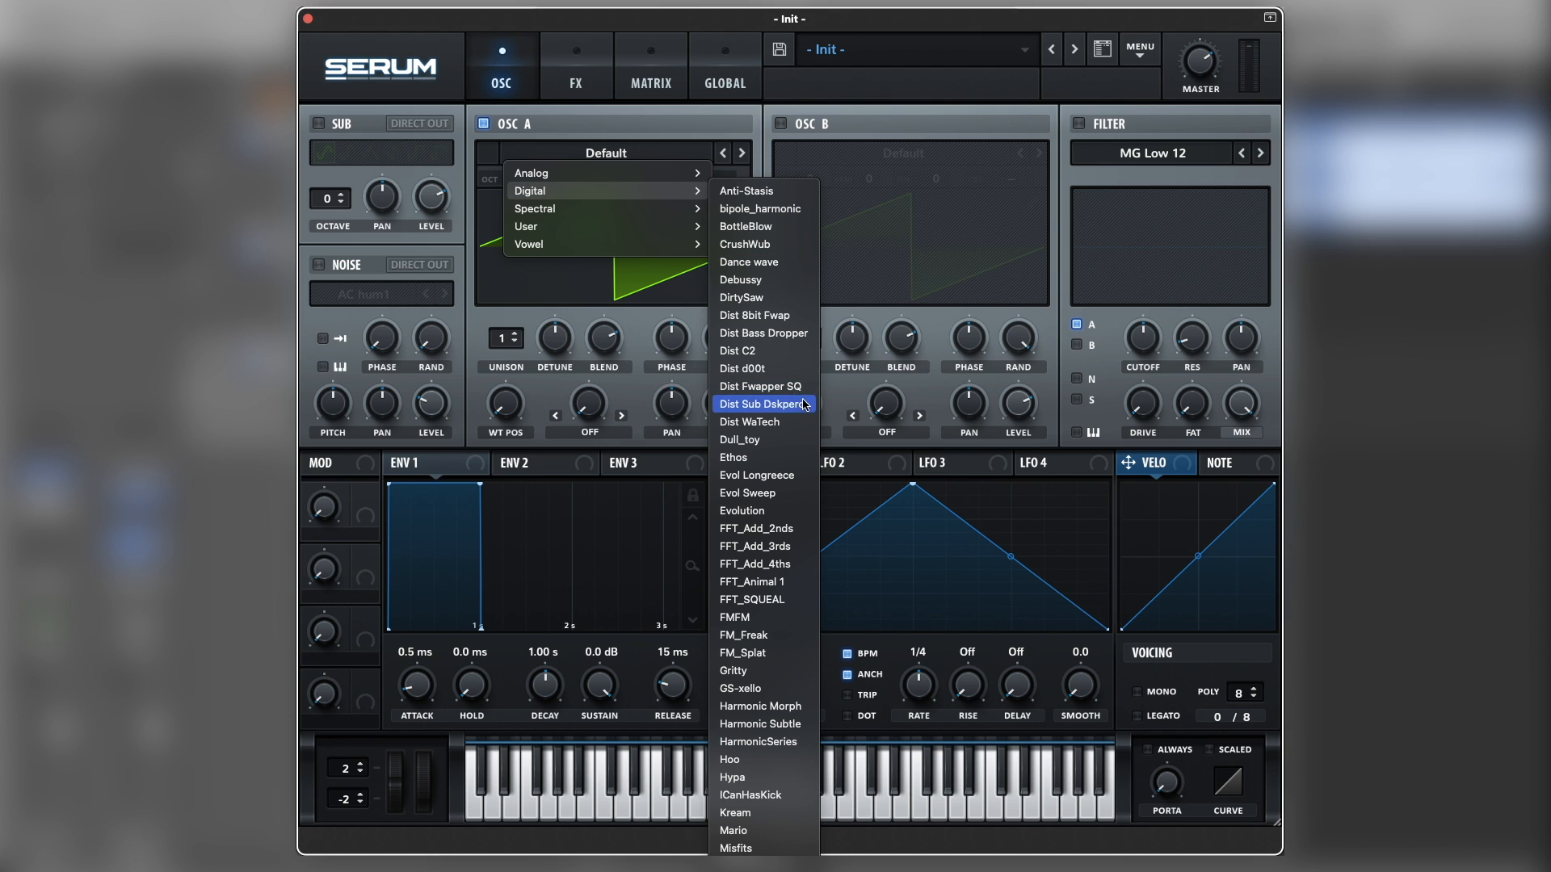
{"action": "left_click", "coordinate": [763, 691]}
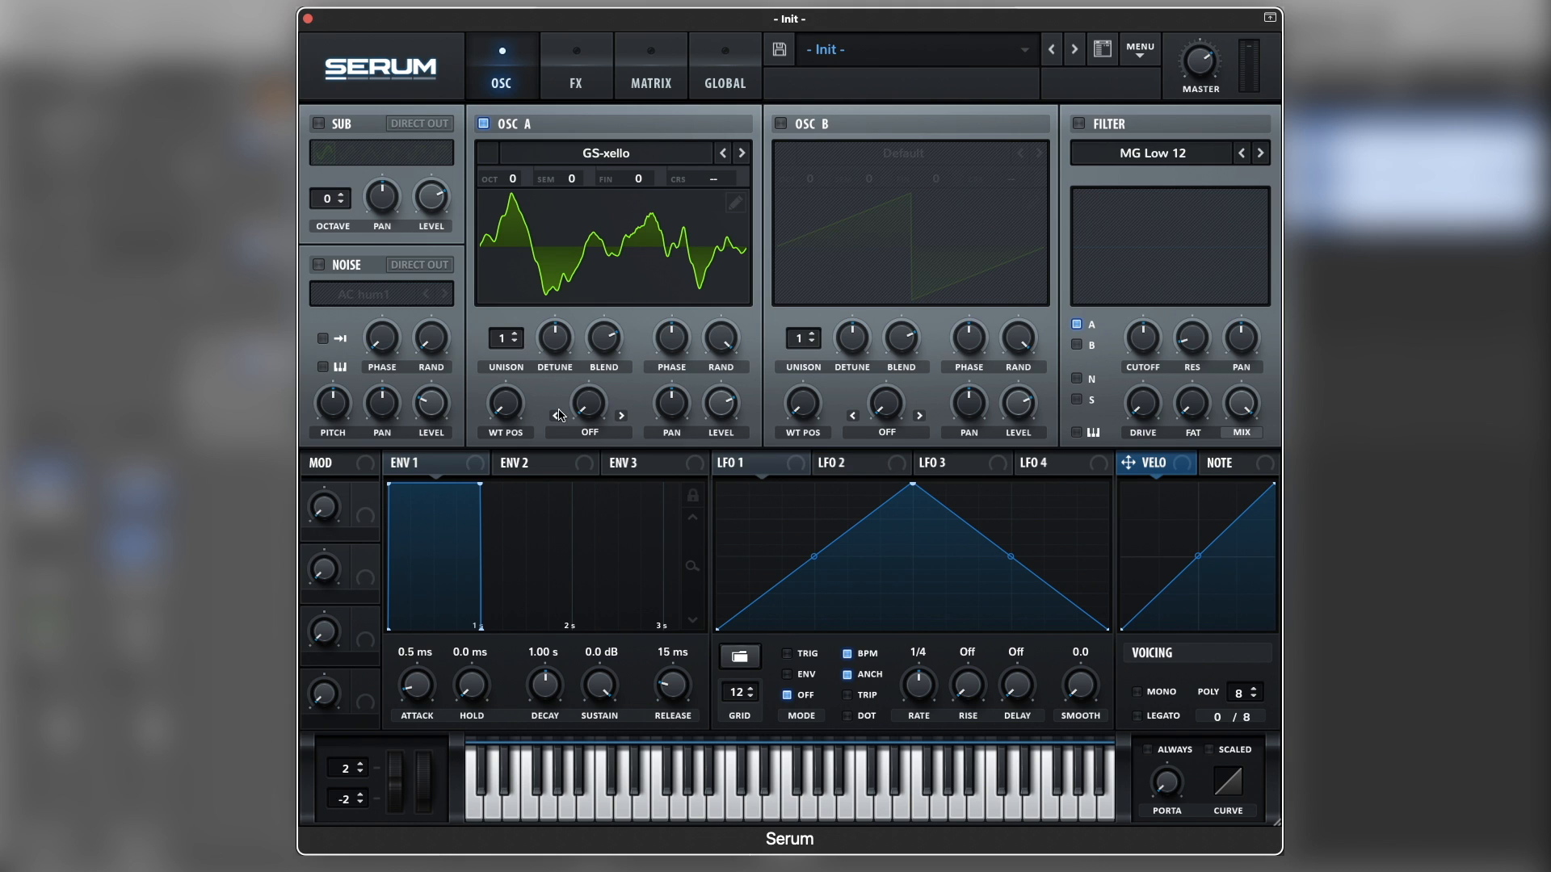
{"action": "mouse_move", "coordinate": [514, 418]}
{"action": "left_click_drag", "start_coordinate": [515, 419], "coordinate": [522, 376]}
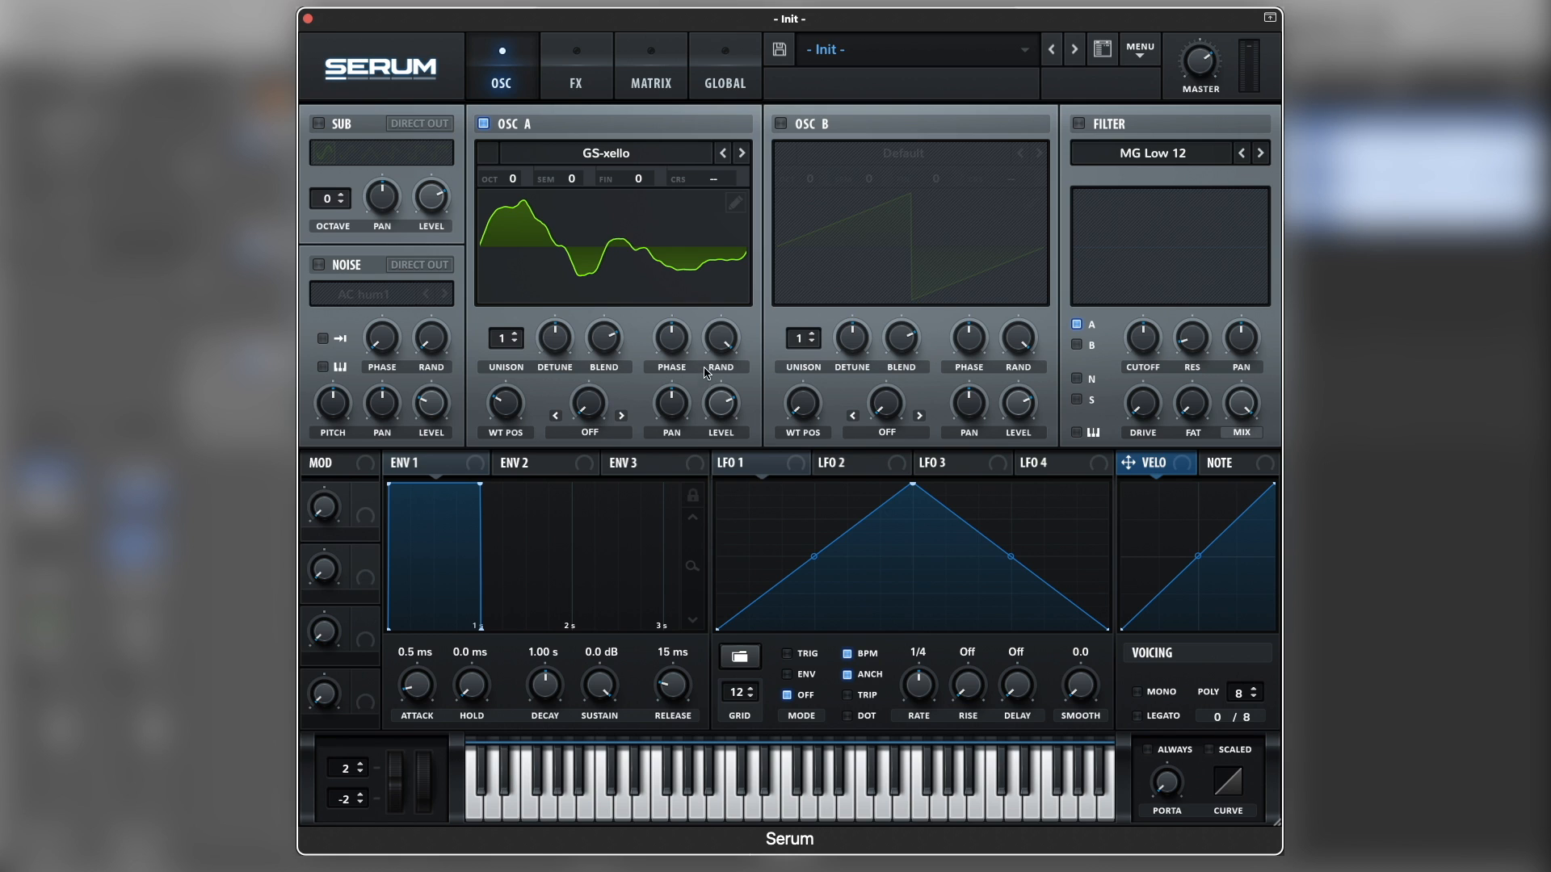
Step: Turn oscillator A's phase and random phase down to minimum, and set its warp mode to PWM with a raised amount
{"action": "left_click_drag", "start_coordinate": [731, 356], "coordinate": [724, 577]}
{"action": "left_click_drag", "start_coordinate": [677, 349], "coordinate": [677, 504]}
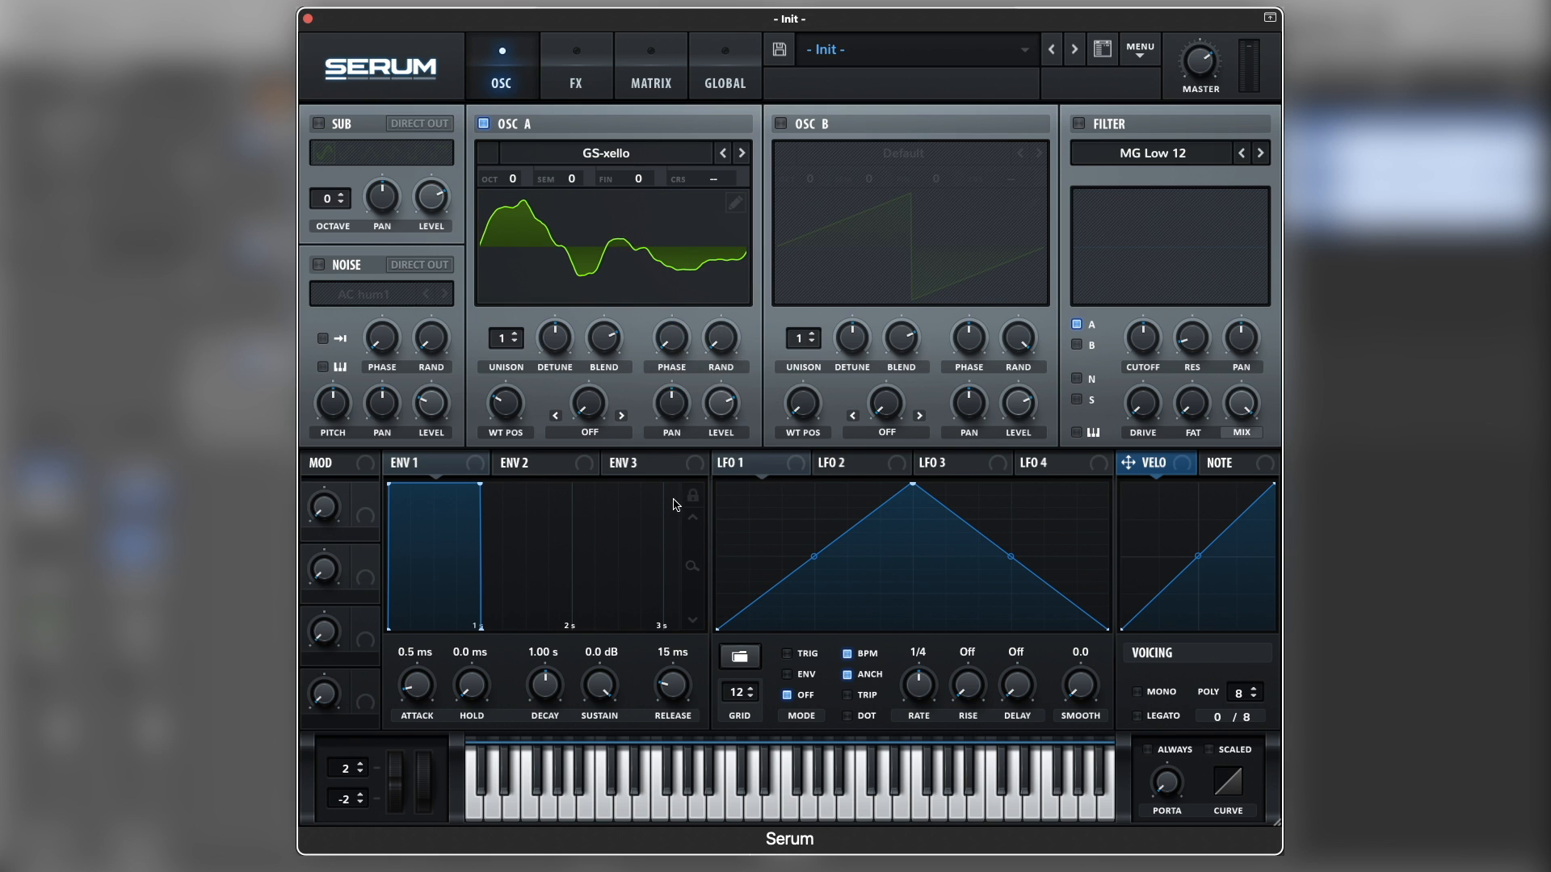
{"action": "left_click", "coordinate": [598, 432]}
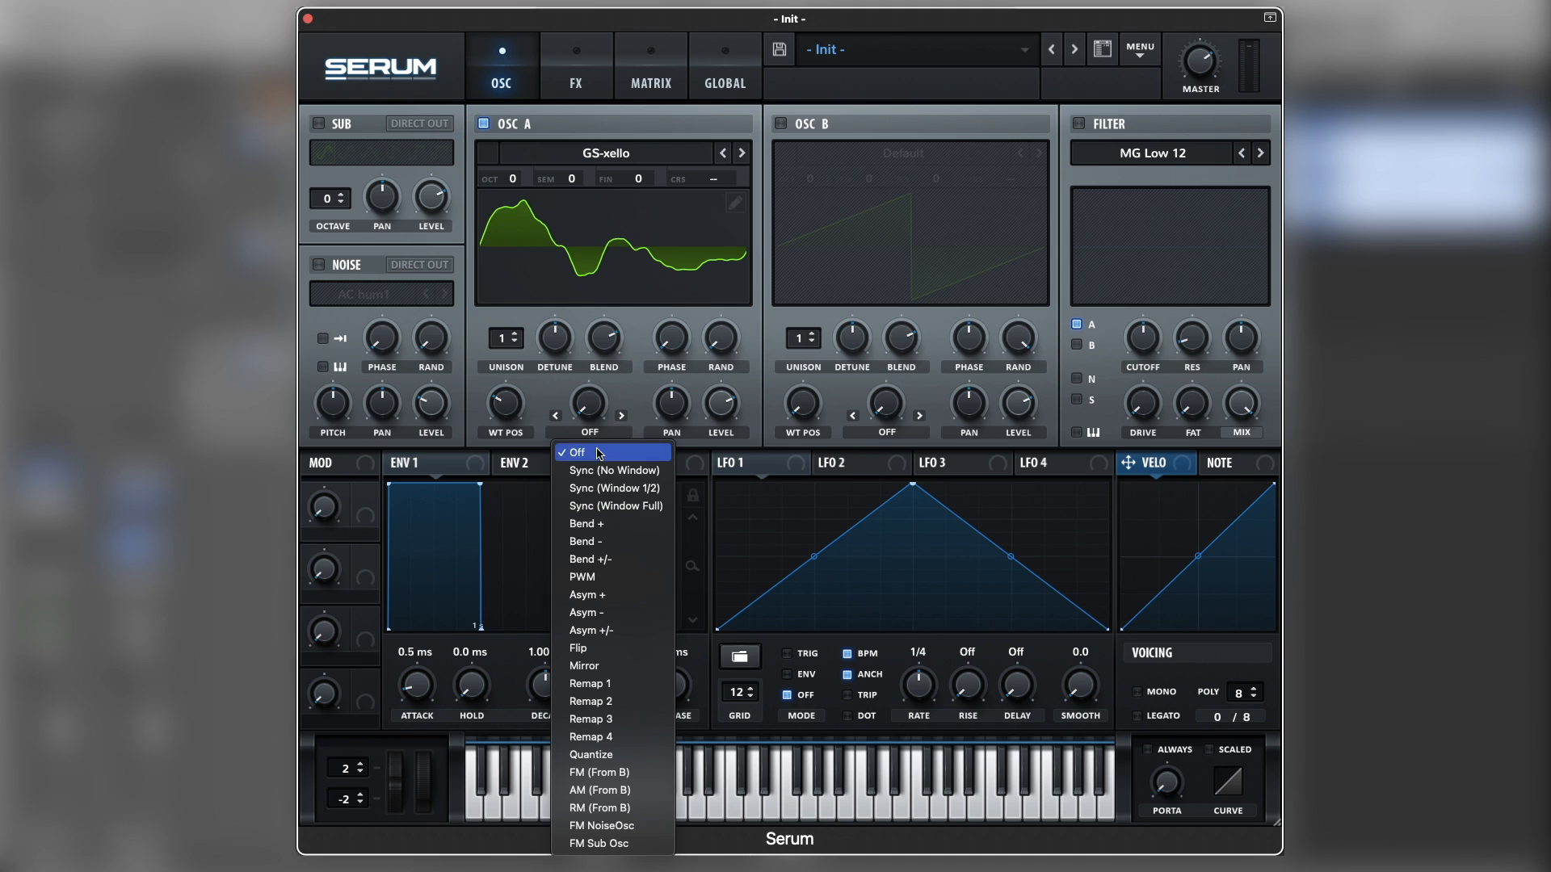
{"action": "left_click", "coordinate": [638, 579]}
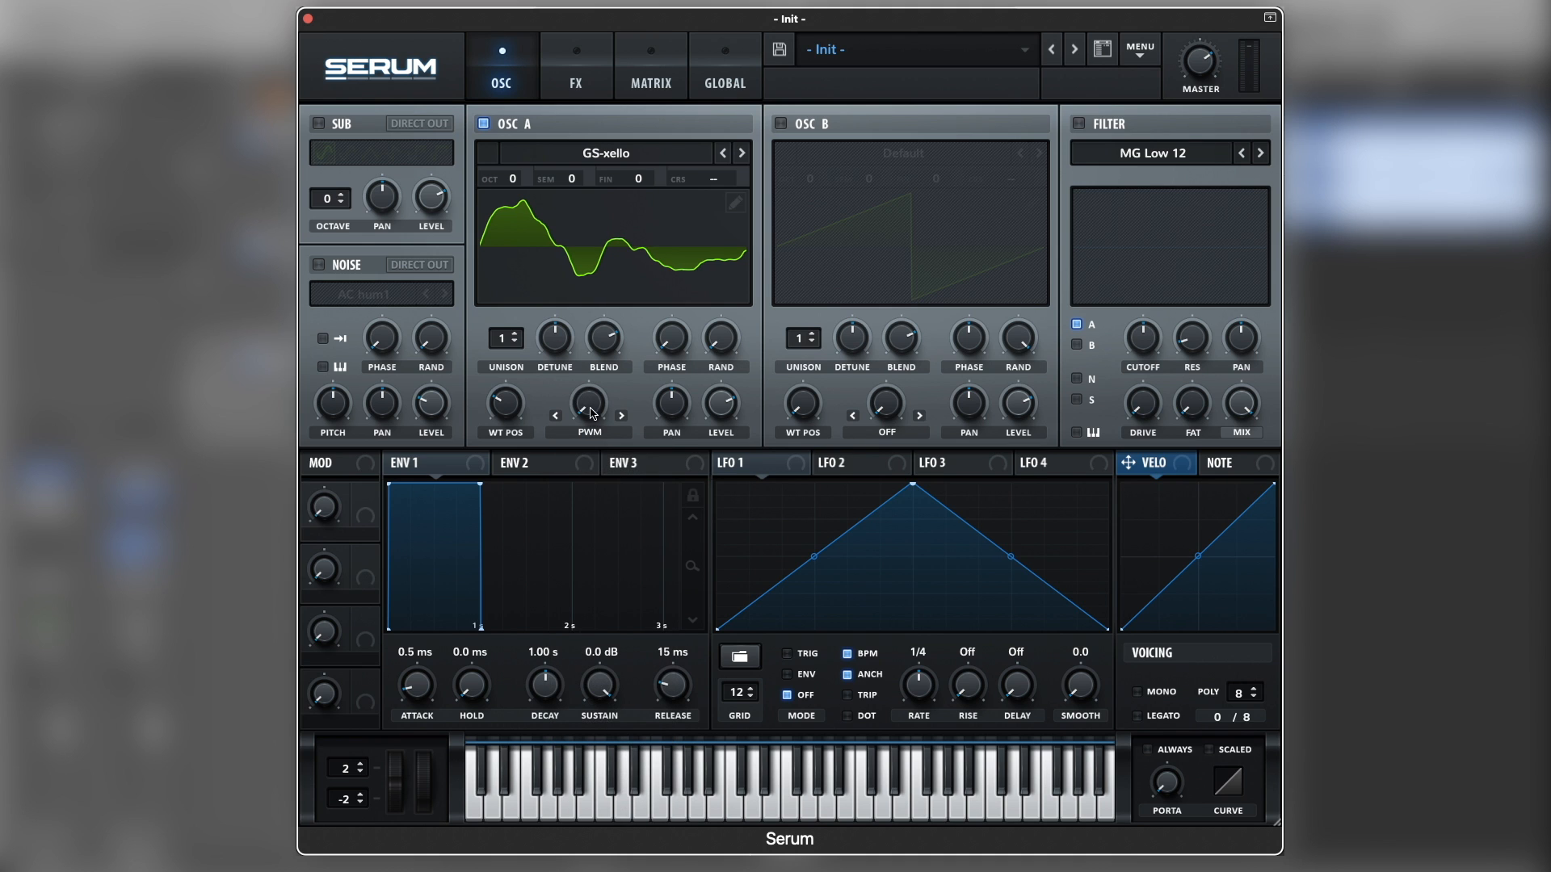
{"action": "left_click_drag", "start_coordinate": [594, 418], "coordinate": [613, 300]}
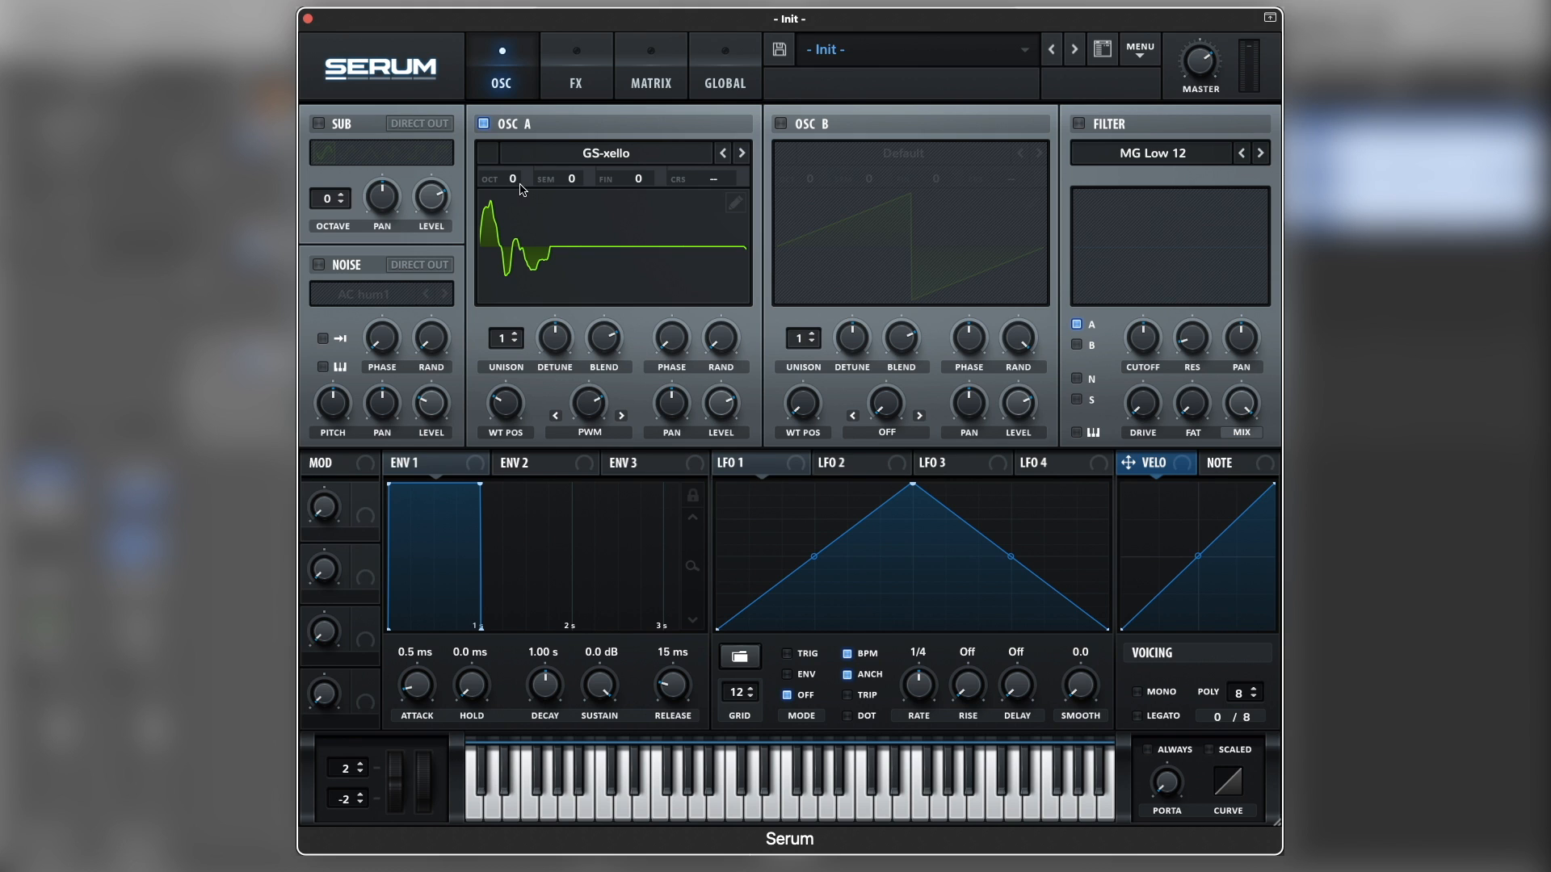
Step: Set oscillator A's octave to -2 and assign LFO 1 to modulate its level, starting from a lowered base level
{"action": "left_click_drag", "start_coordinate": [516, 180], "coordinate": [520, 238]}
{"action": "left_click_drag", "start_coordinate": [720, 404], "coordinate": [720, 489]}
{"action": "left_click_drag", "start_coordinate": [795, 467], "coordinate": [706, 385]}
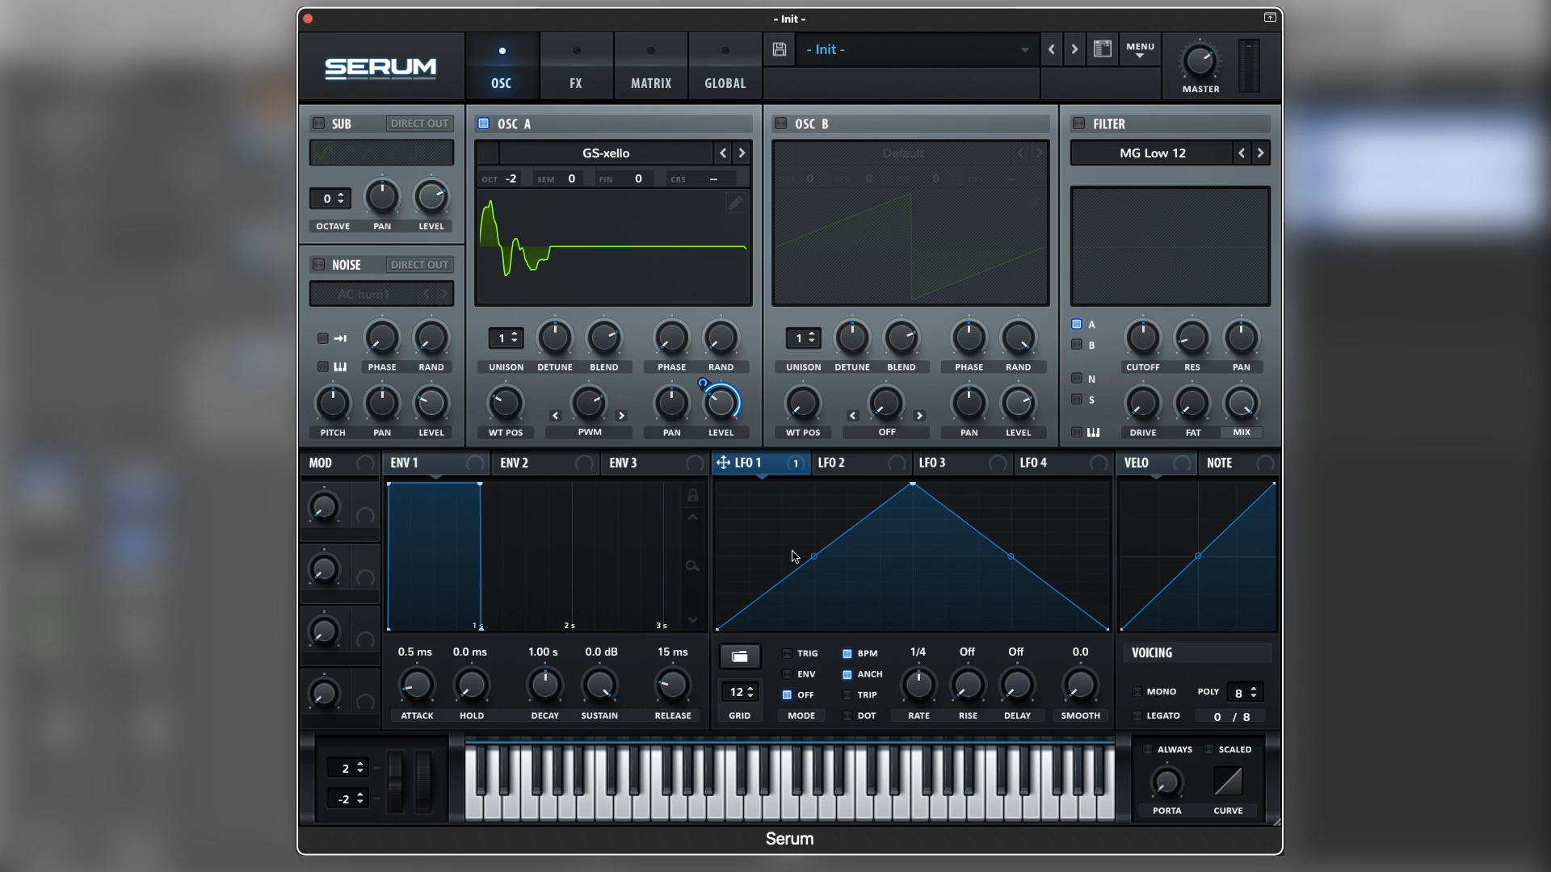
Step: Set LFO 1 to Trig mode at a 1/8 rate and shape it with a quick curved rise and a rounded fall ending before the cycle's end
{"action": "left_click", "coordinate": [788, 654]}
{"action": "scroll", "coordinate": [925, 681], "scroll_direction": "down", "scroll_amount": 1}
{"action": "left_click_drag", "start_coordinate": [912, 484], "coordinate": [782, 468]}
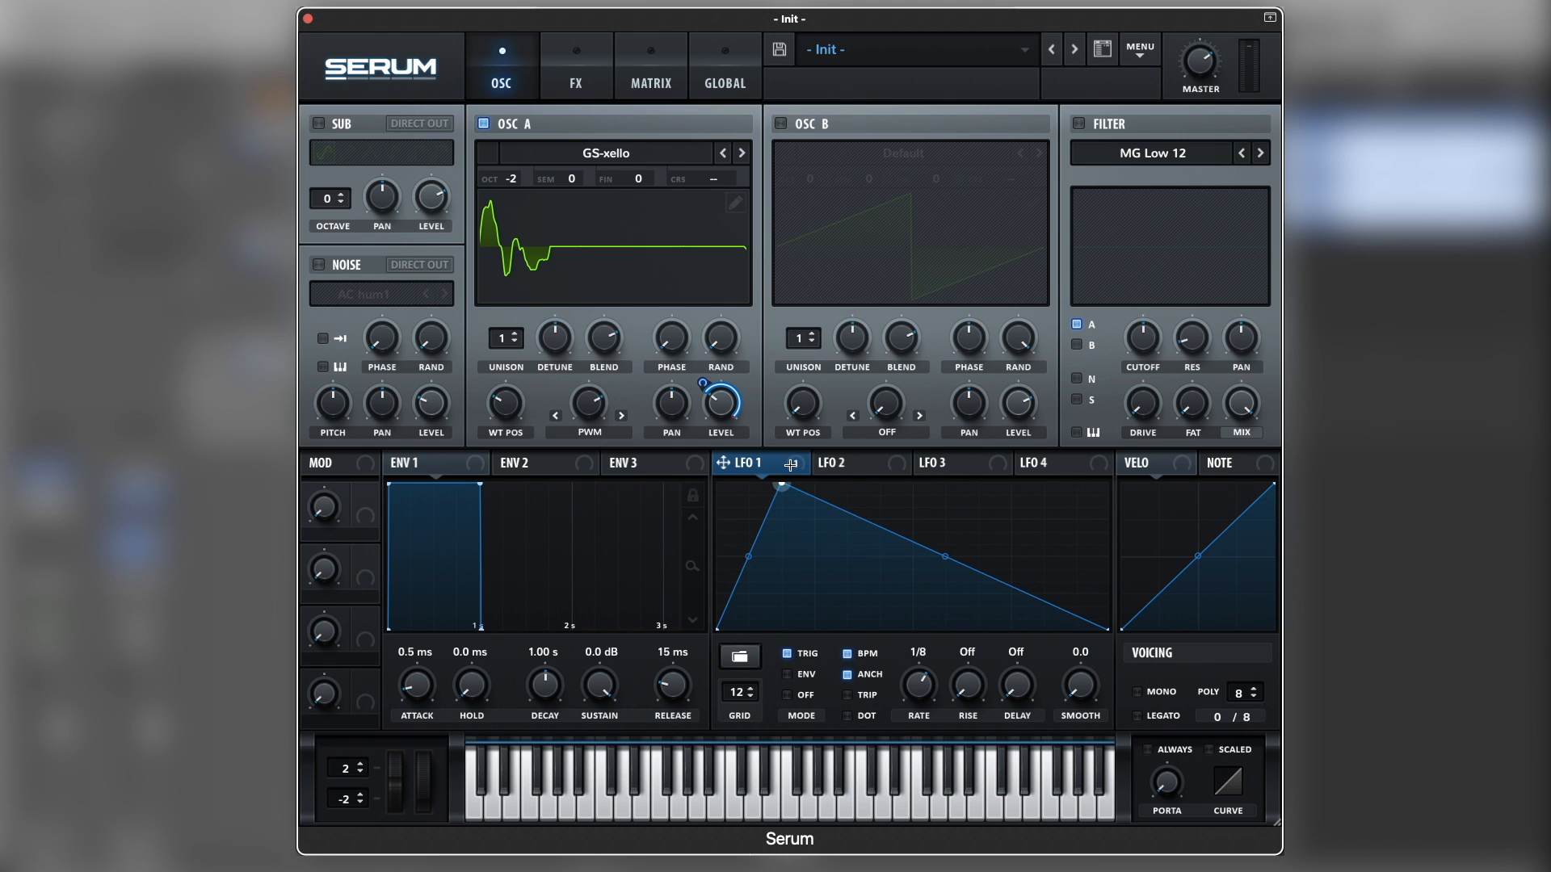
{"action": "double_click", "coordinate": [1036, 602]}
{"action": "left_click_drag", "start_coordinate": [1036, 602], "coordinate": [1048, 643]}
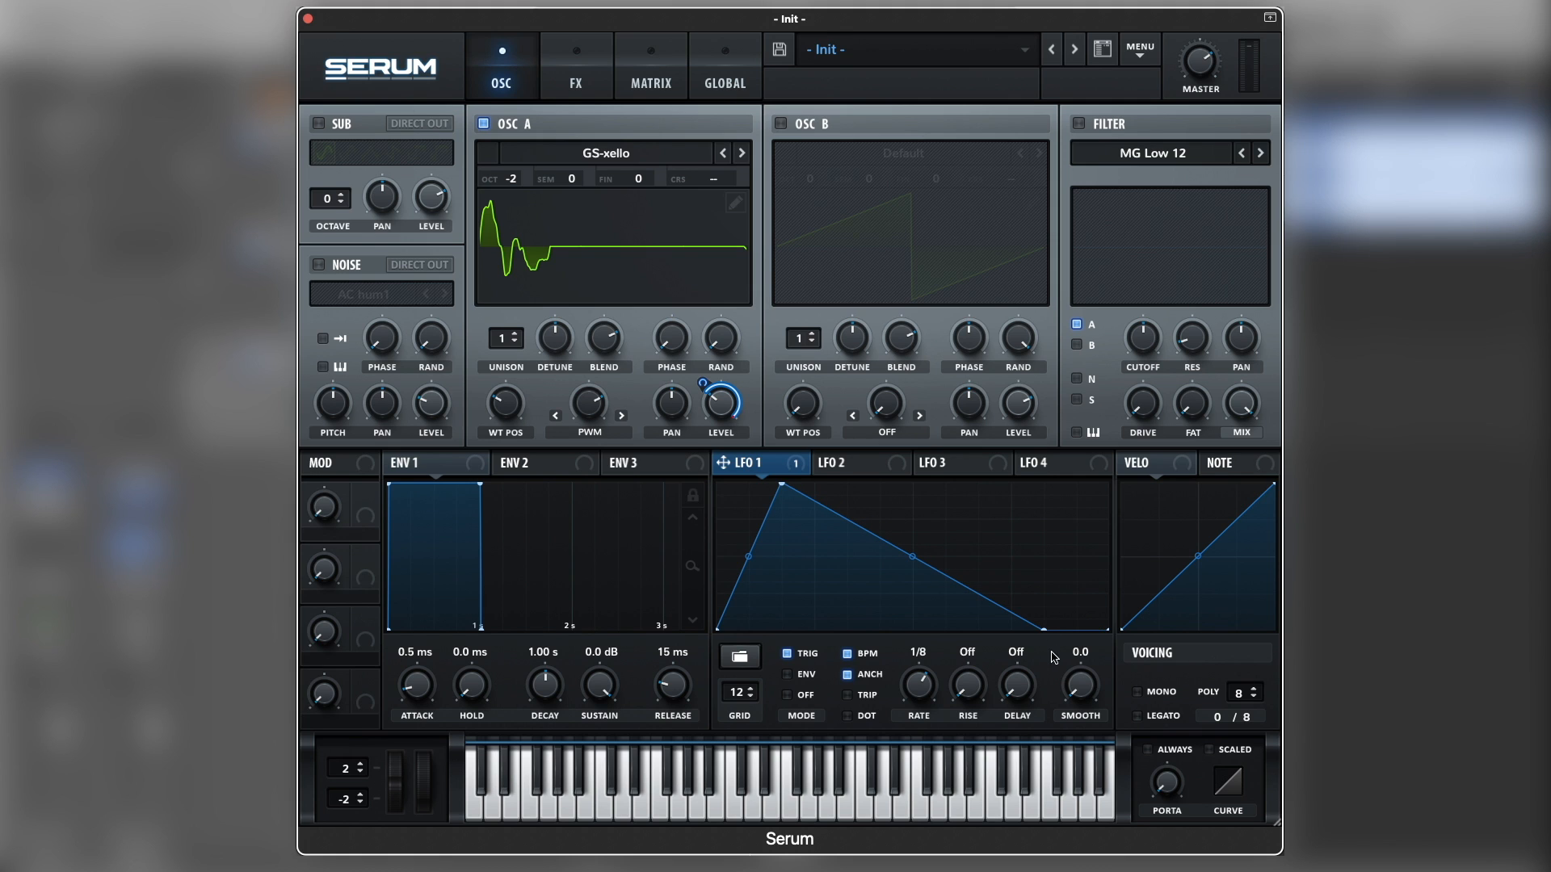
{"action": "left_click_drag", "start_coordinate": [913, 558], "coordinate": [920, 516]}
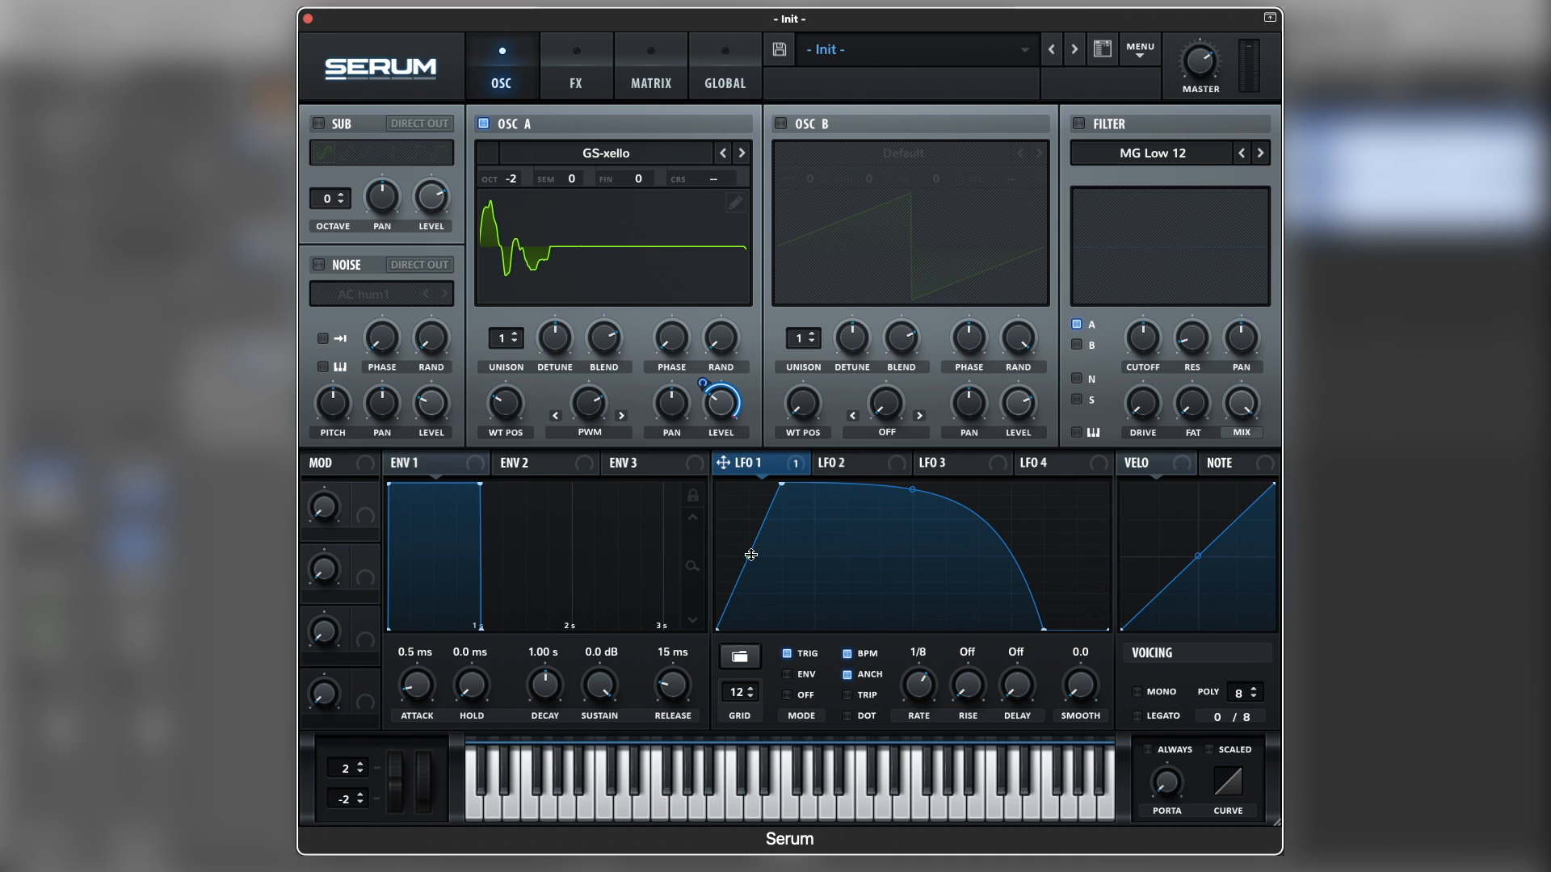
{"action": "left_click_drag", "start_coordinate": [748, 557], "coordinate": [761, 579]}
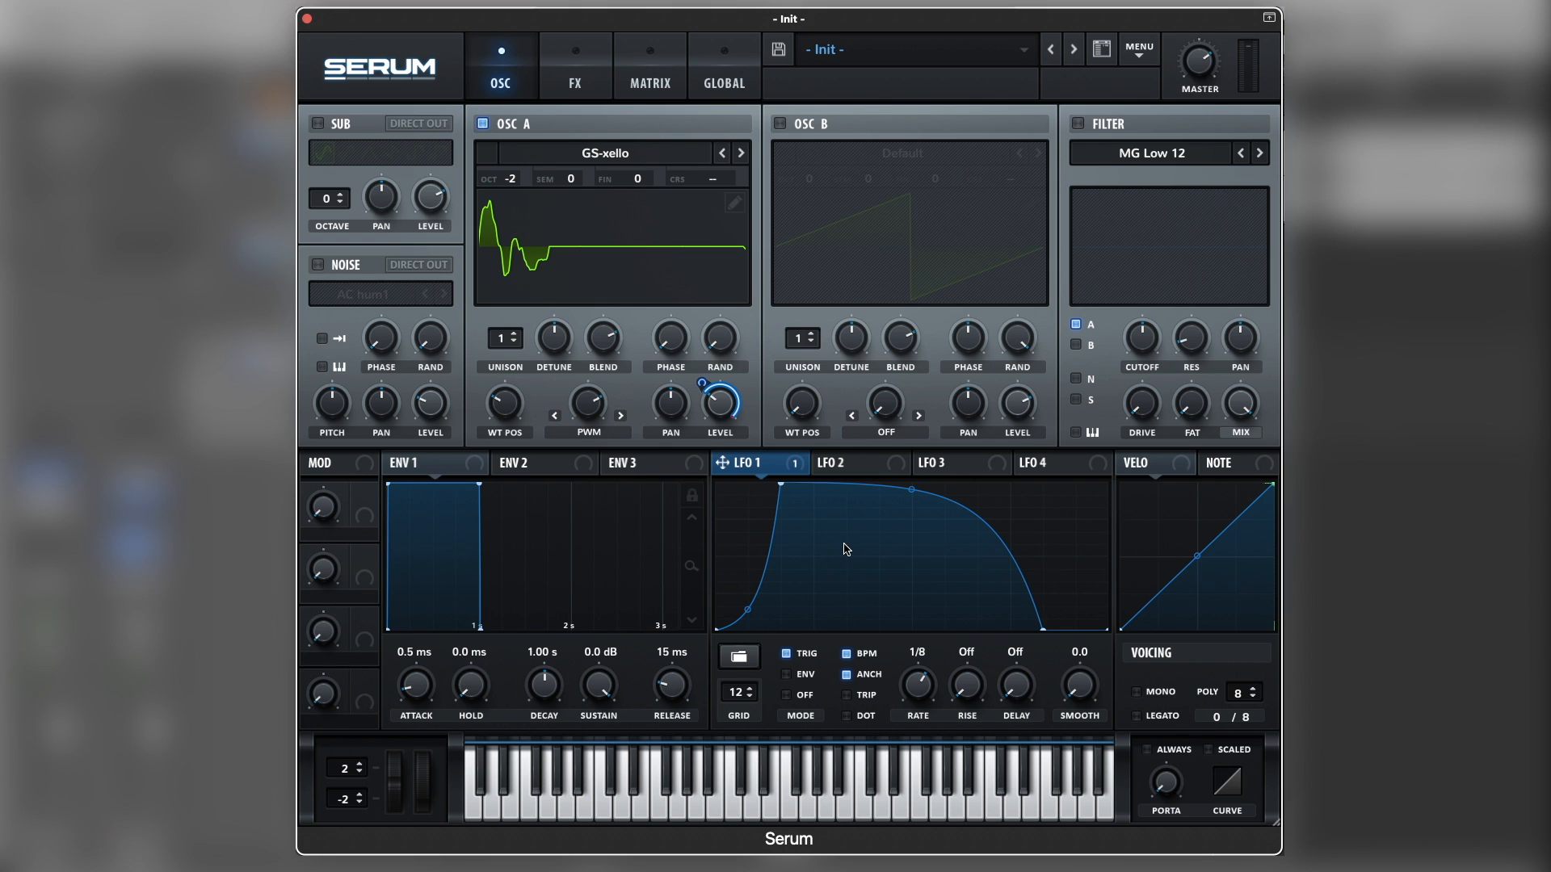
Step: Enable the filter on oscillator A, choose the HN 12 type and raise its cutoff above 425 Hz
{"action": "left_click", "coordinate": [1079, 124]}
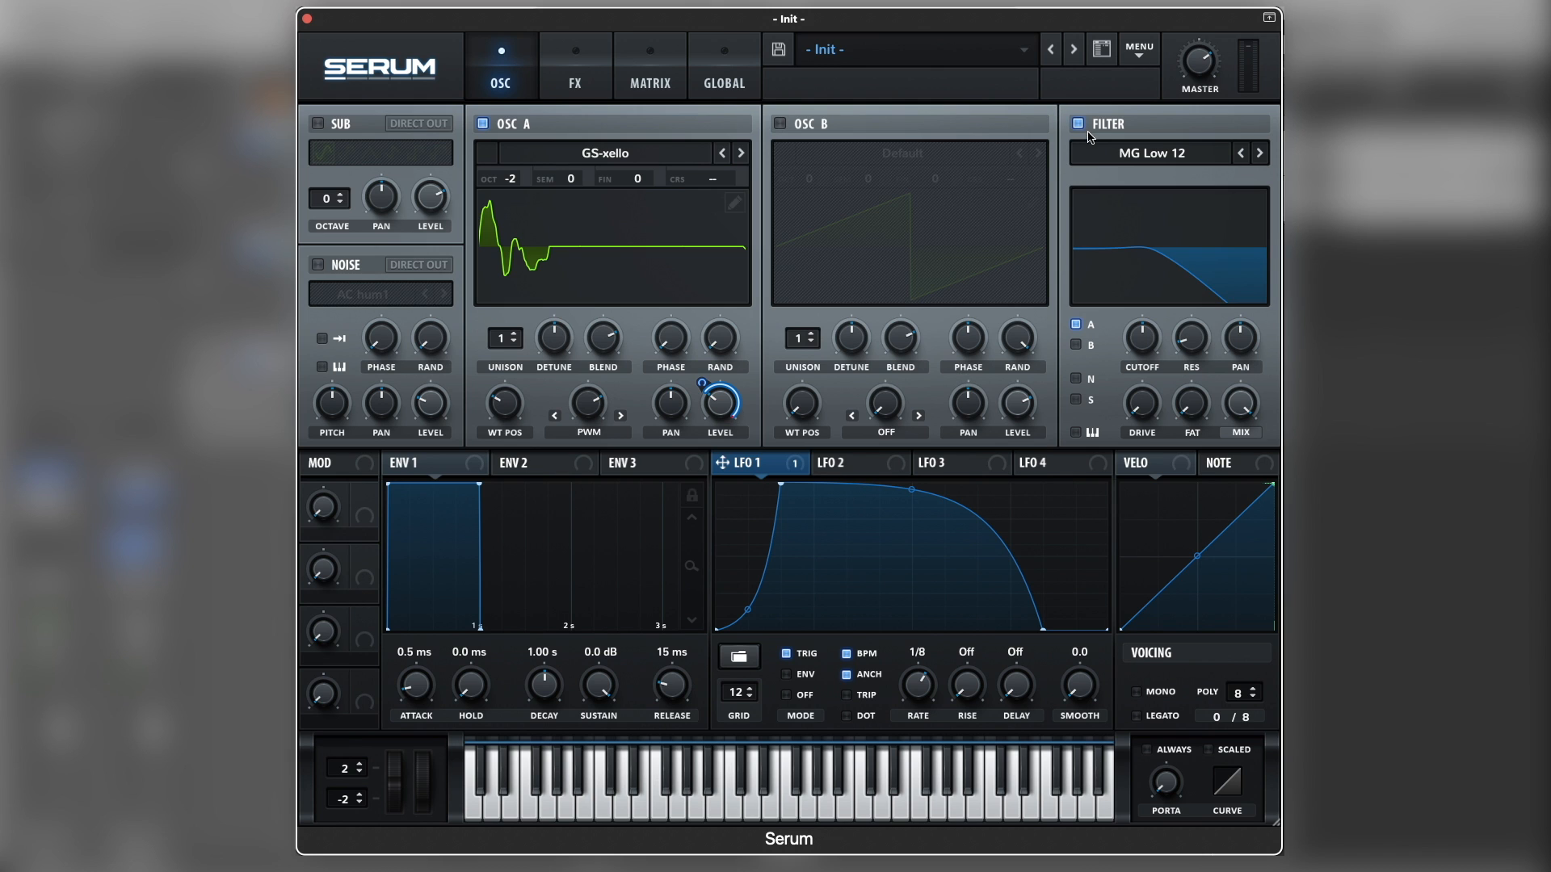
{"action": "left_click", "coordinate": [1161, 158]}
{"action": "mouse_move", "coordinate": [1167, 192]}
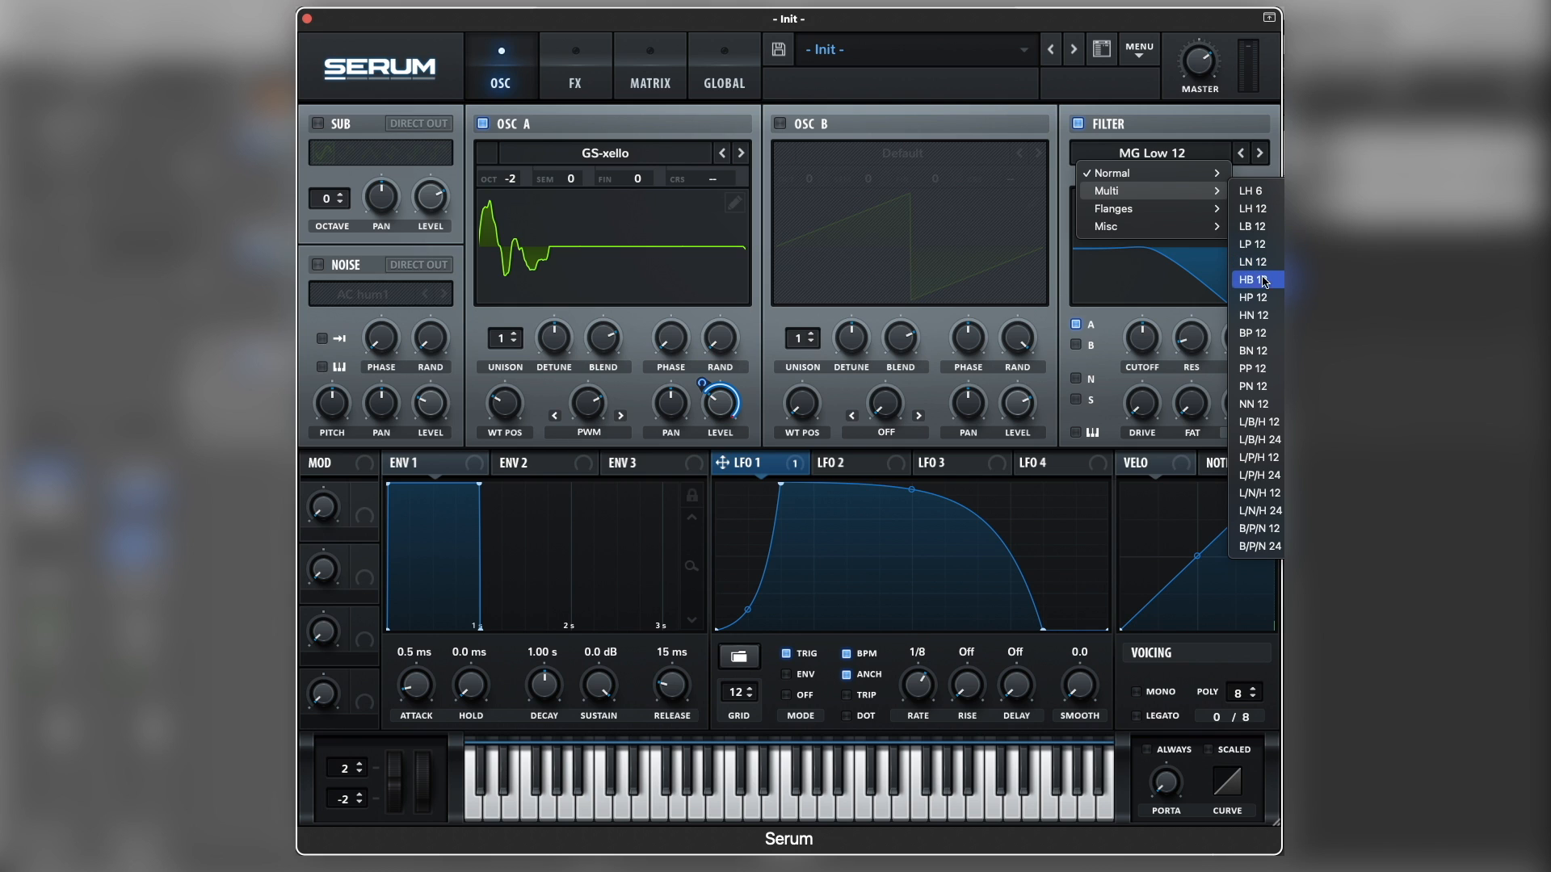
{"action": "left_click", "coordinate": [1253, 315]}
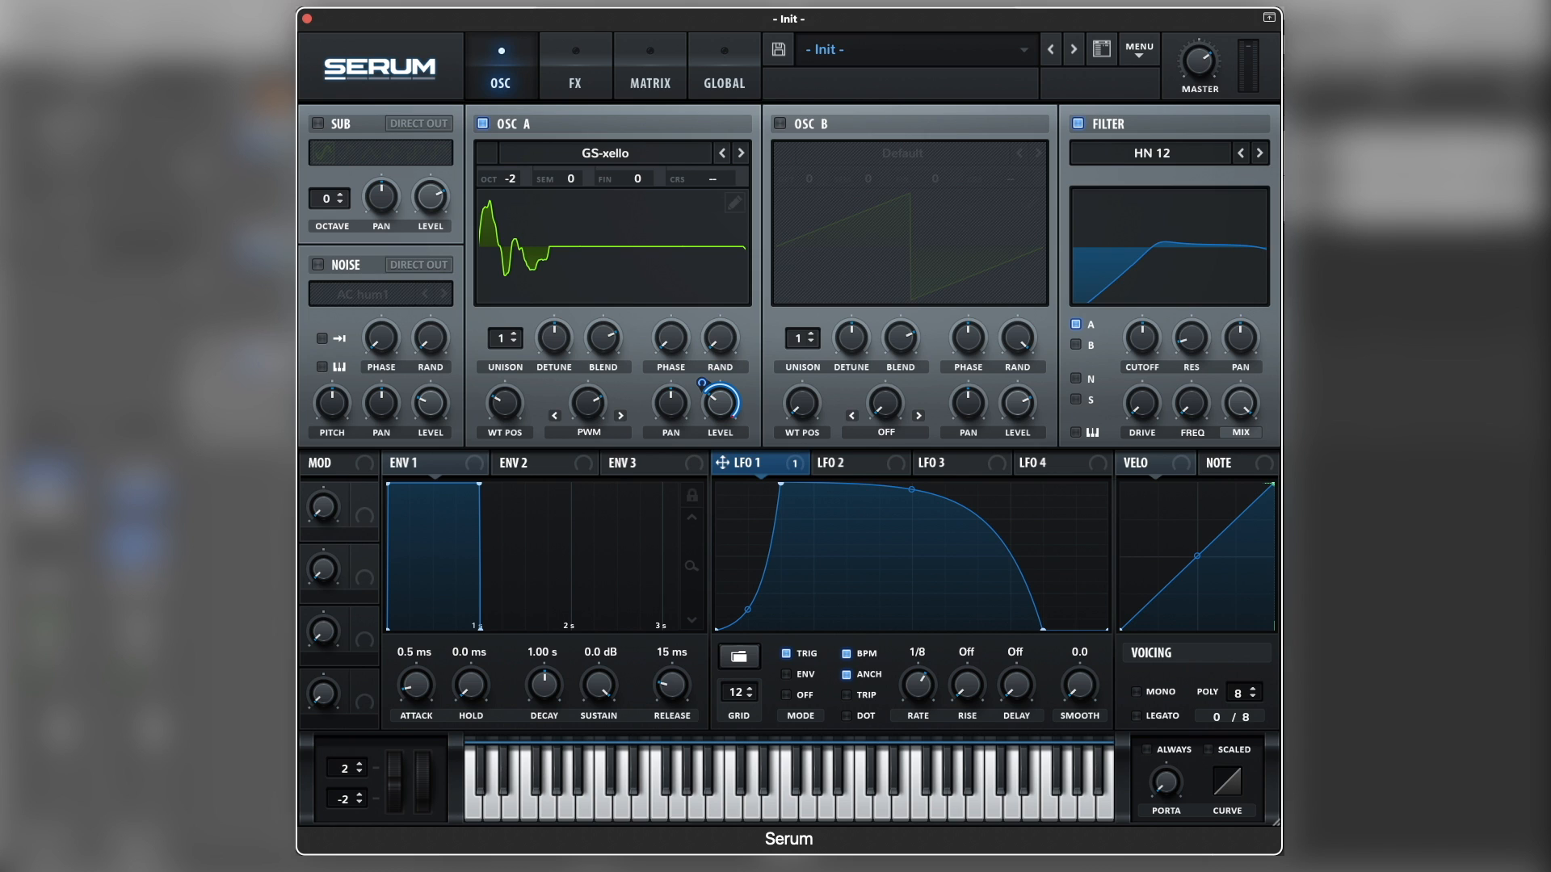
{"action": "mouse_move", "coordinate": [1147, 346]}
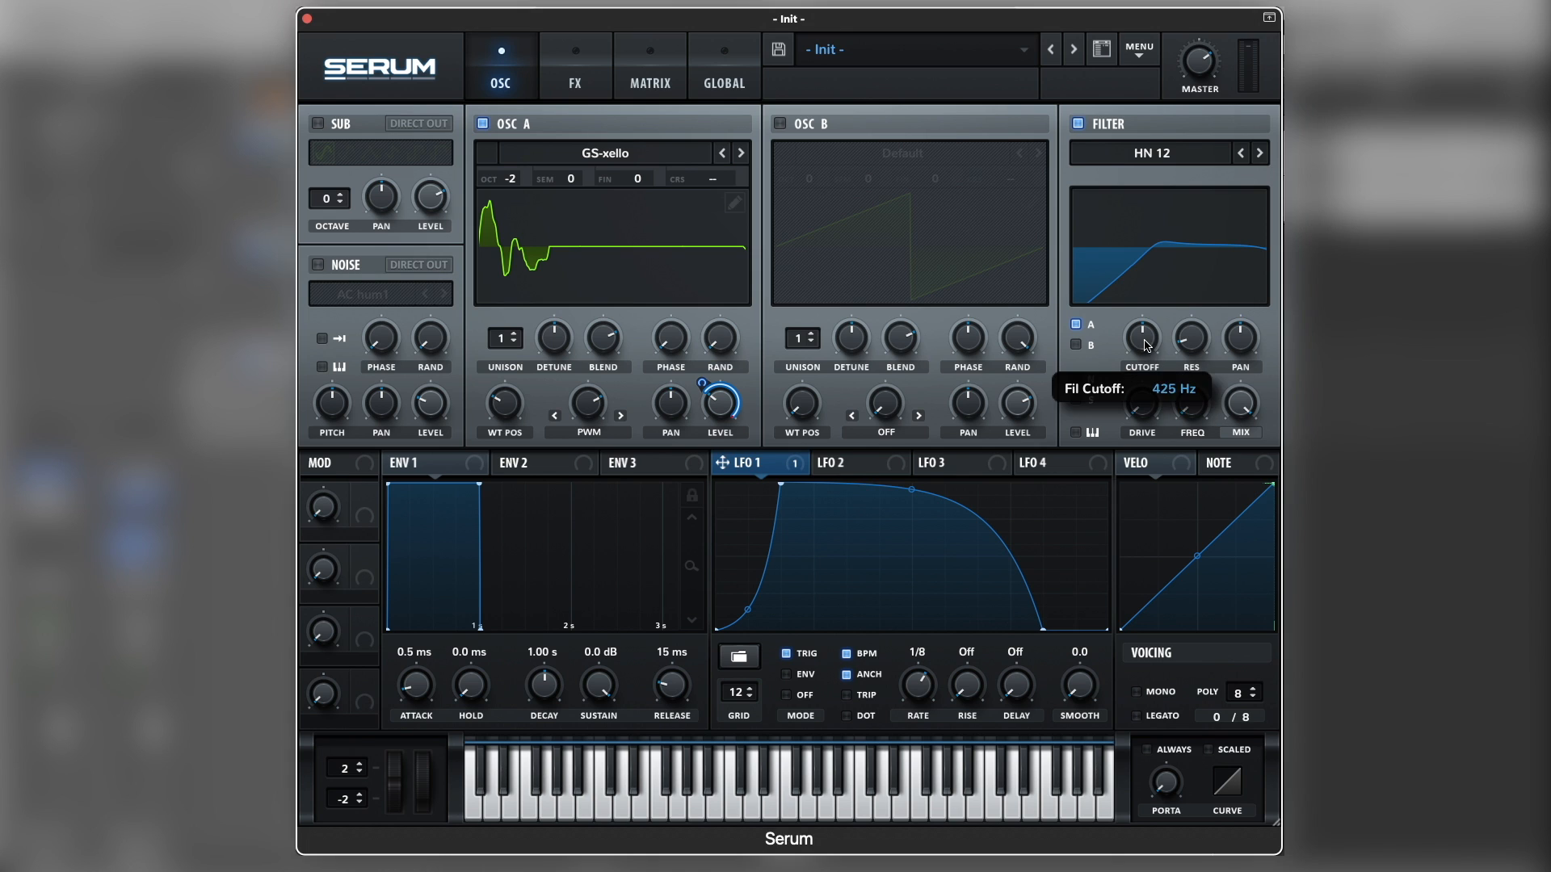
{"action": "left_click_drag", "start_coordinate": [1145, 341], "coordinate": [1208, 235]}
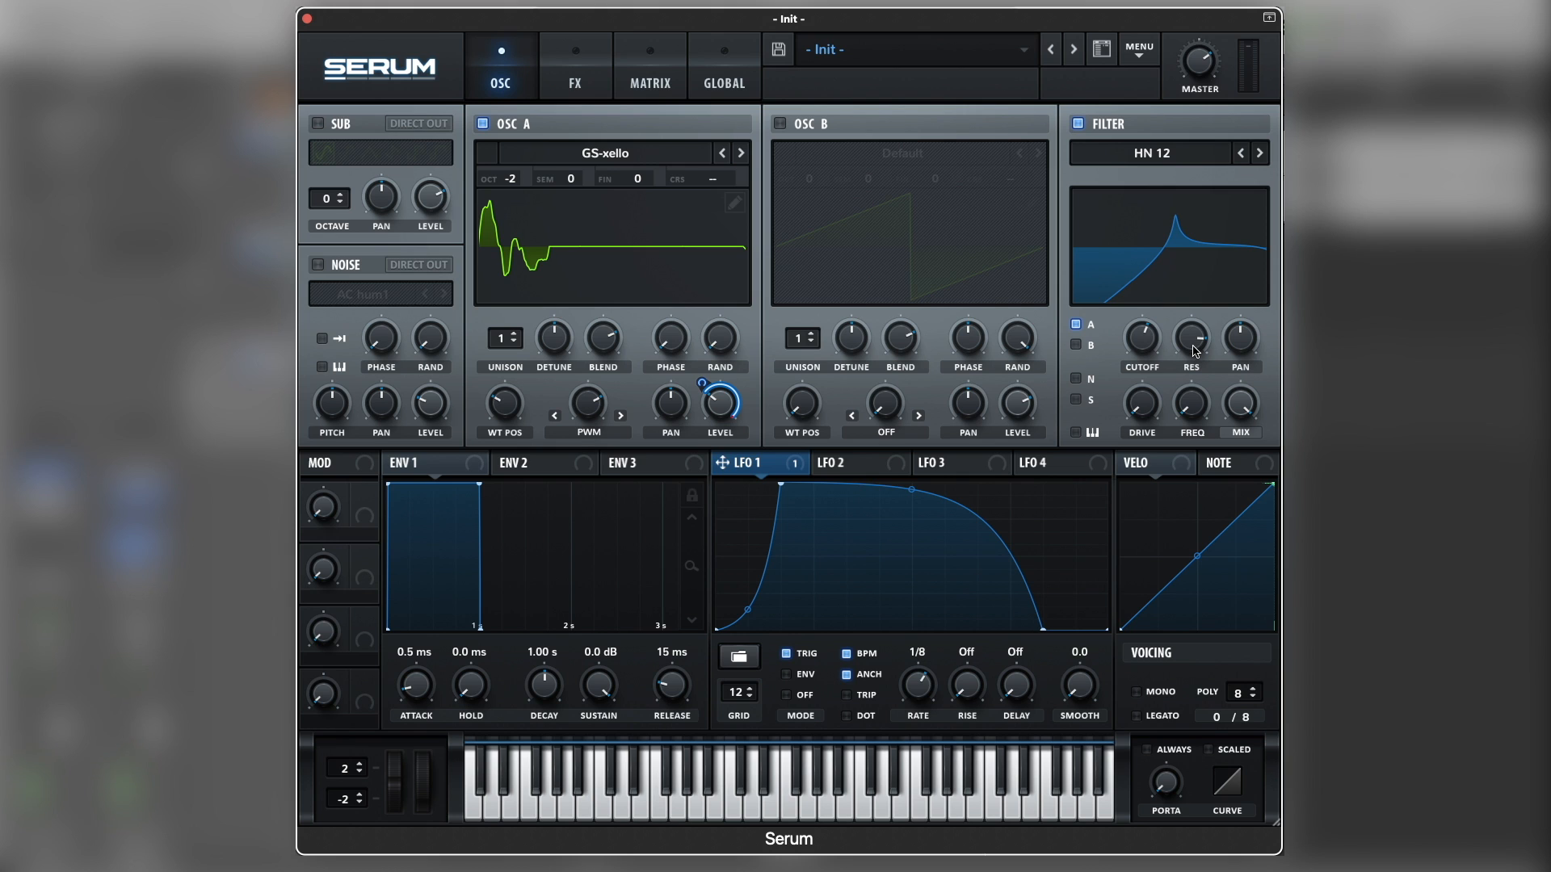
Step: Modulate the HN 12 filter's resonance with LFO 1 at a reduced amount, and adjust the filter by raising Freq and lowering Mix
{"action": "left_click_drag", "start_coordinate": [1195, 352], "coordinate": [1184, 434]}
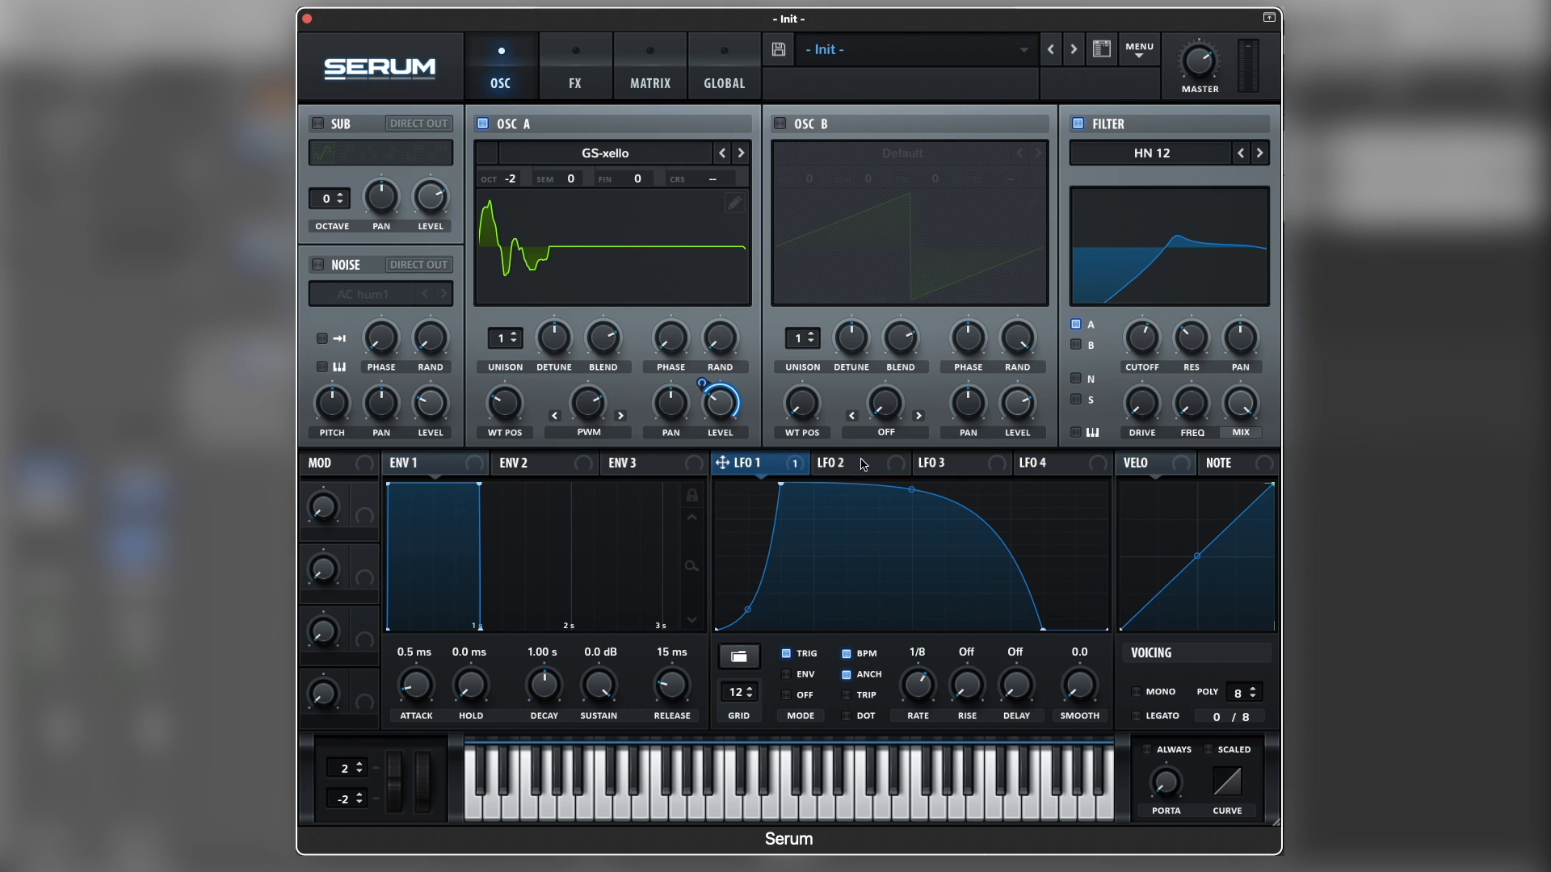
{"action": "left_click_drag", "start_coordinate": [785, 465], "coordinate": [1199, 356]}
{"action": "left_click", "coordinate": [1199, 345]}
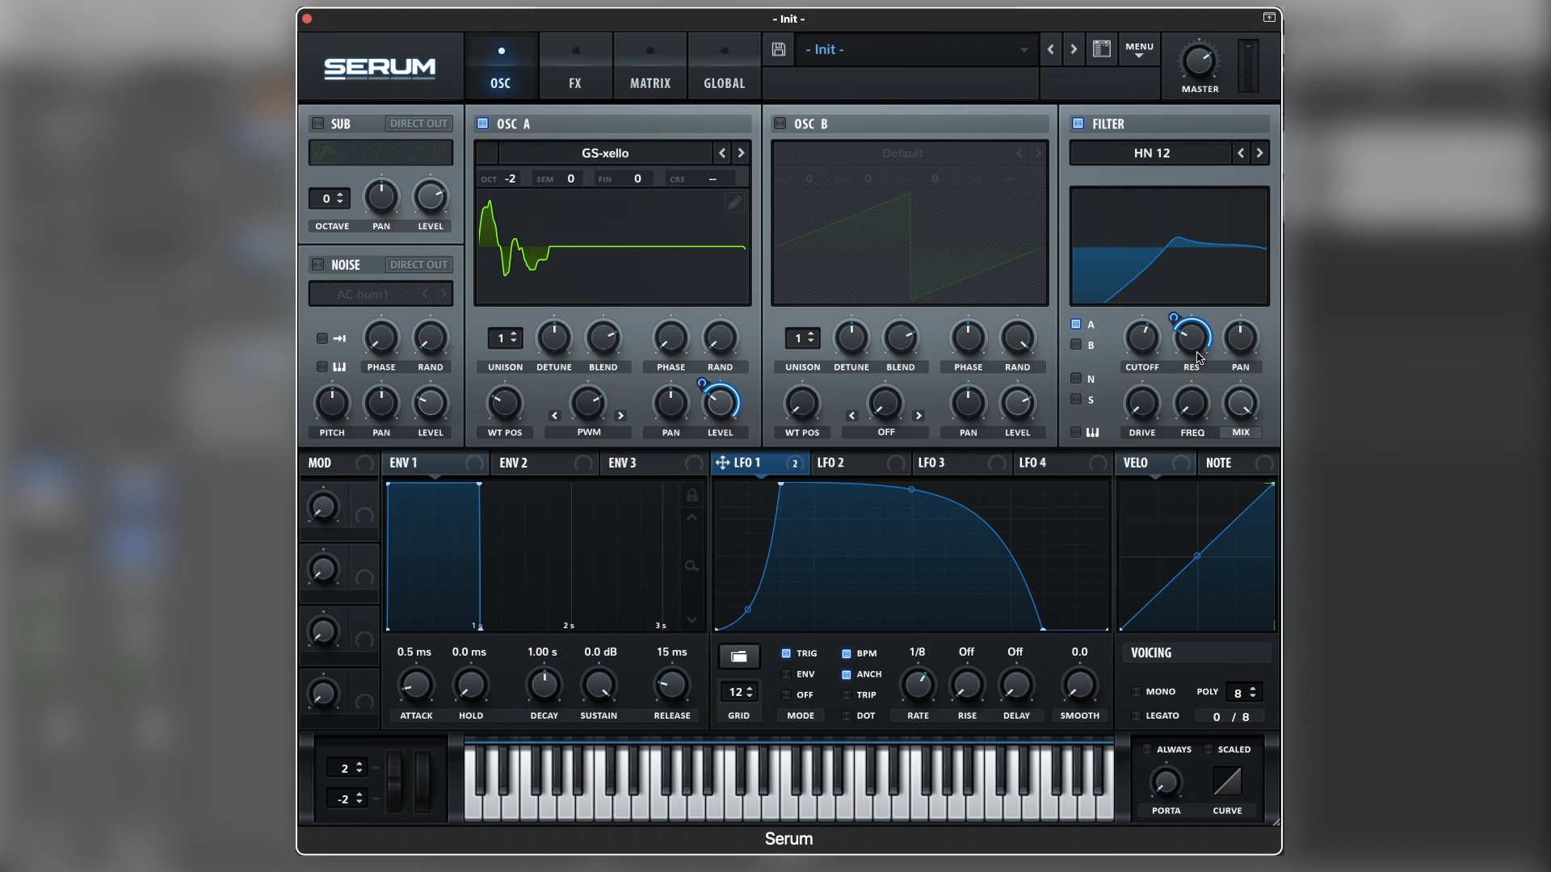
{"action": "left_click_drag", "start_coordinate": [1168, 313], "coordinate": [1169, 325]}
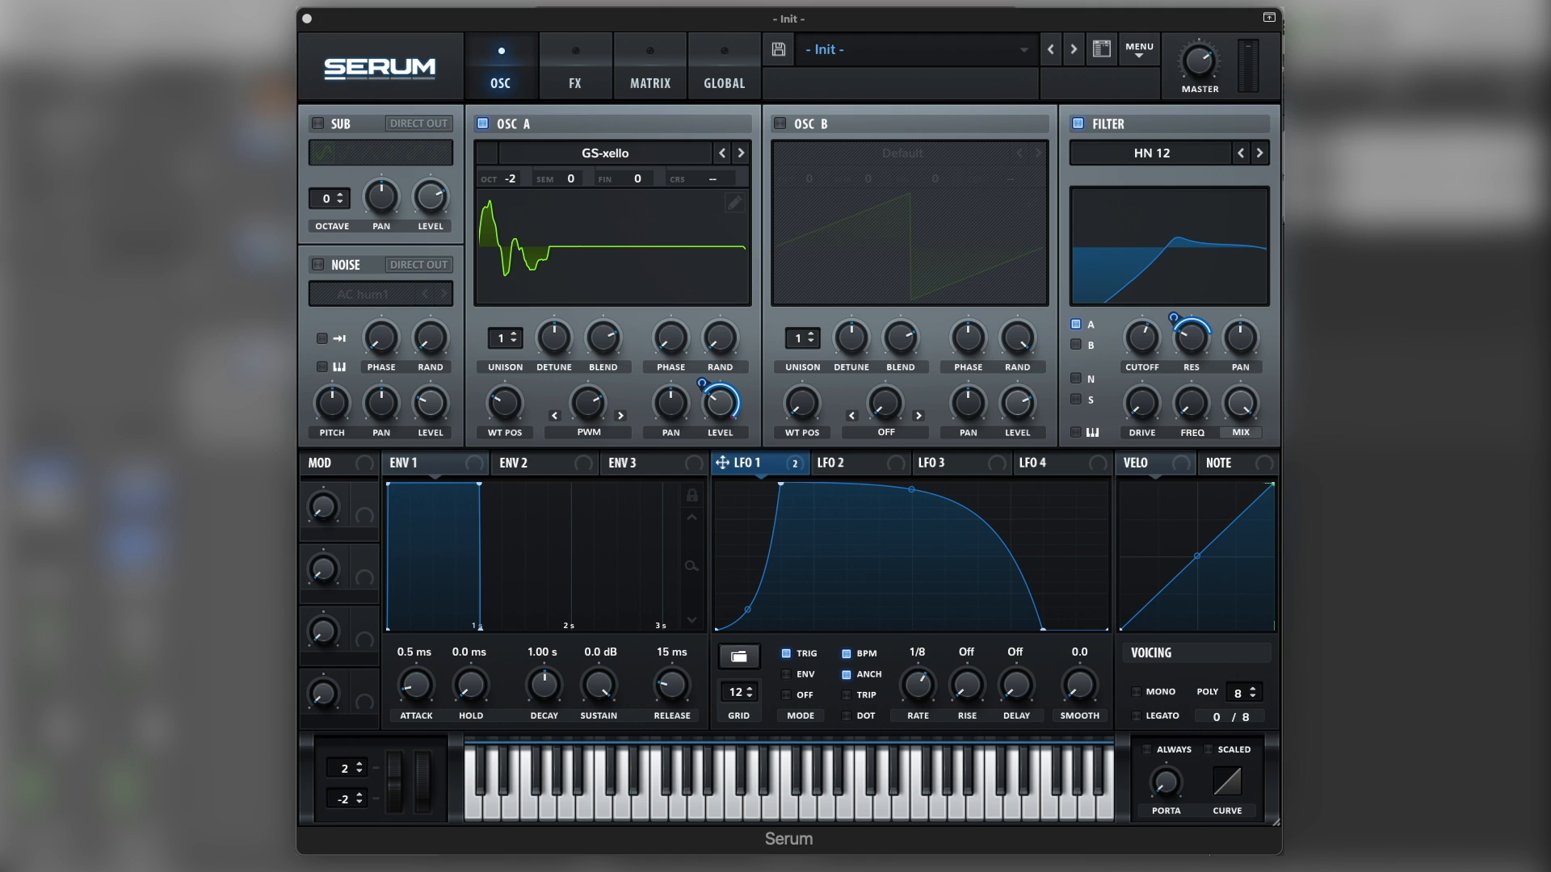
{"action": "left_click_drag", "start_coordinate": [1190, 416], "coordinate": [1213, 312]}
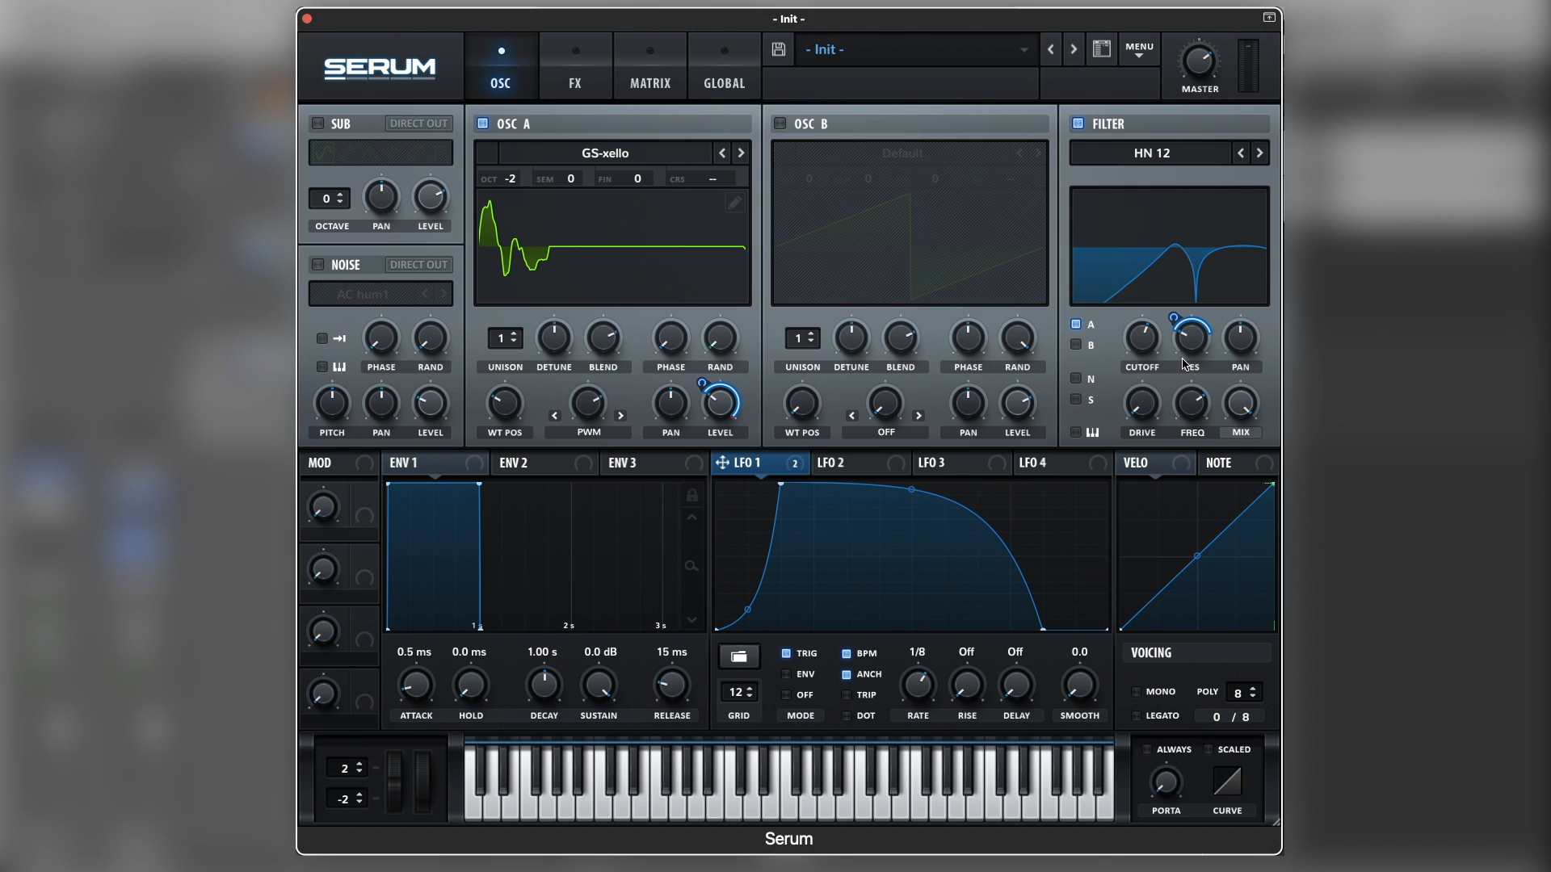
{"action": "mouse_move", "coordinate": [1242, 403]}
{"action": "left_mouse_down"}
{"action": "mouse_move", "coordinate": [1229, 452]}
{"action": "mouse_move", "coordinate": [1235, 408]}
{"action": "left_mouse_up"}
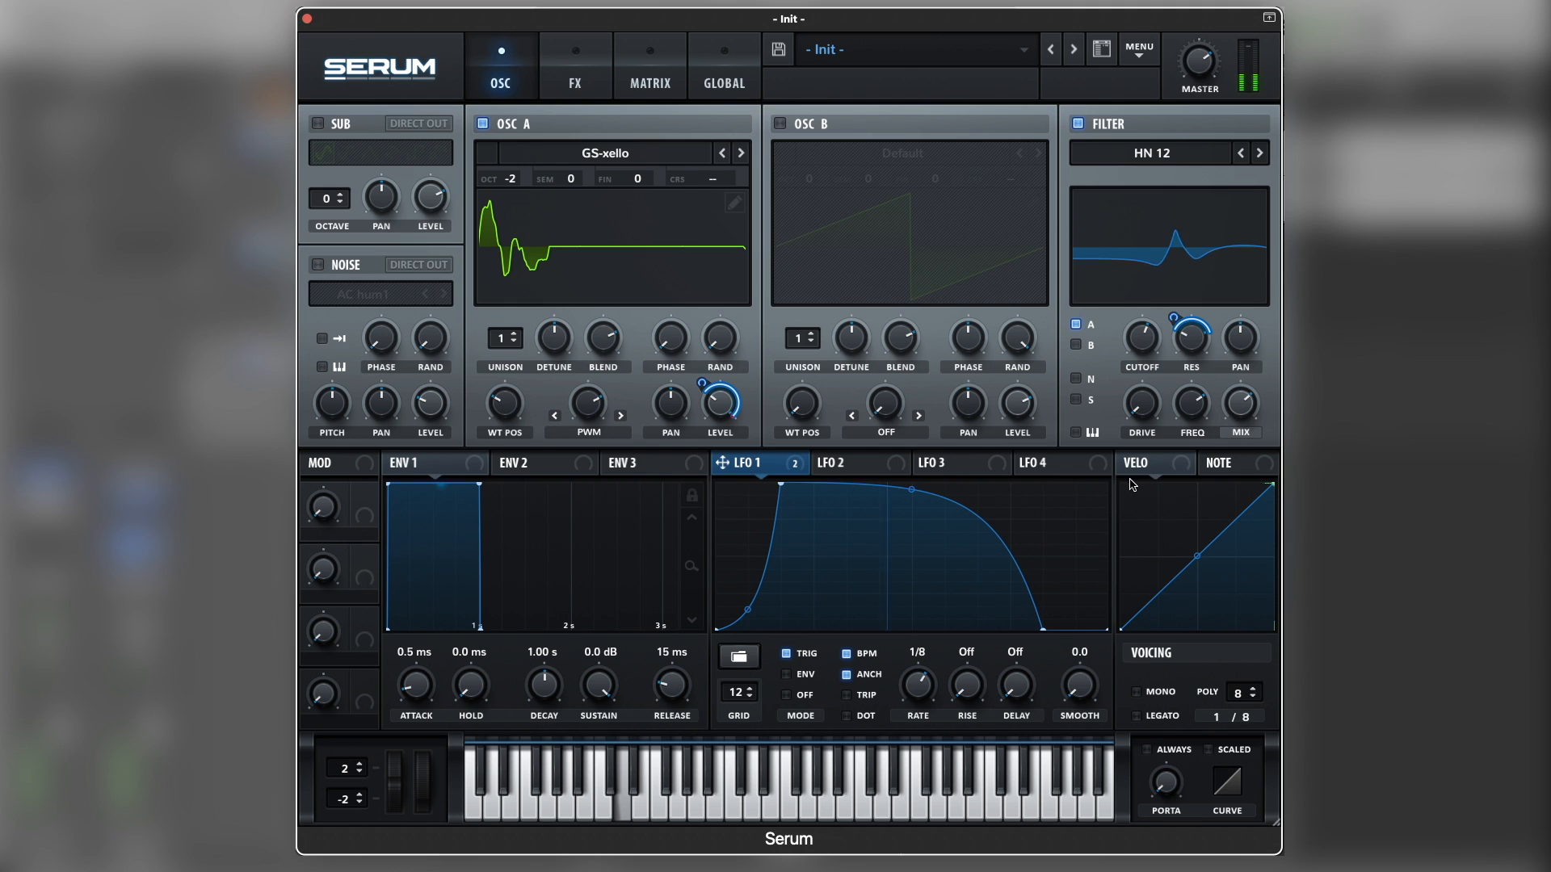
Step: Add a Tube distortion effect, raise its drive and modulate that drive with LFO 1
{"action": "left_click", "coordinate": [567, 84]}
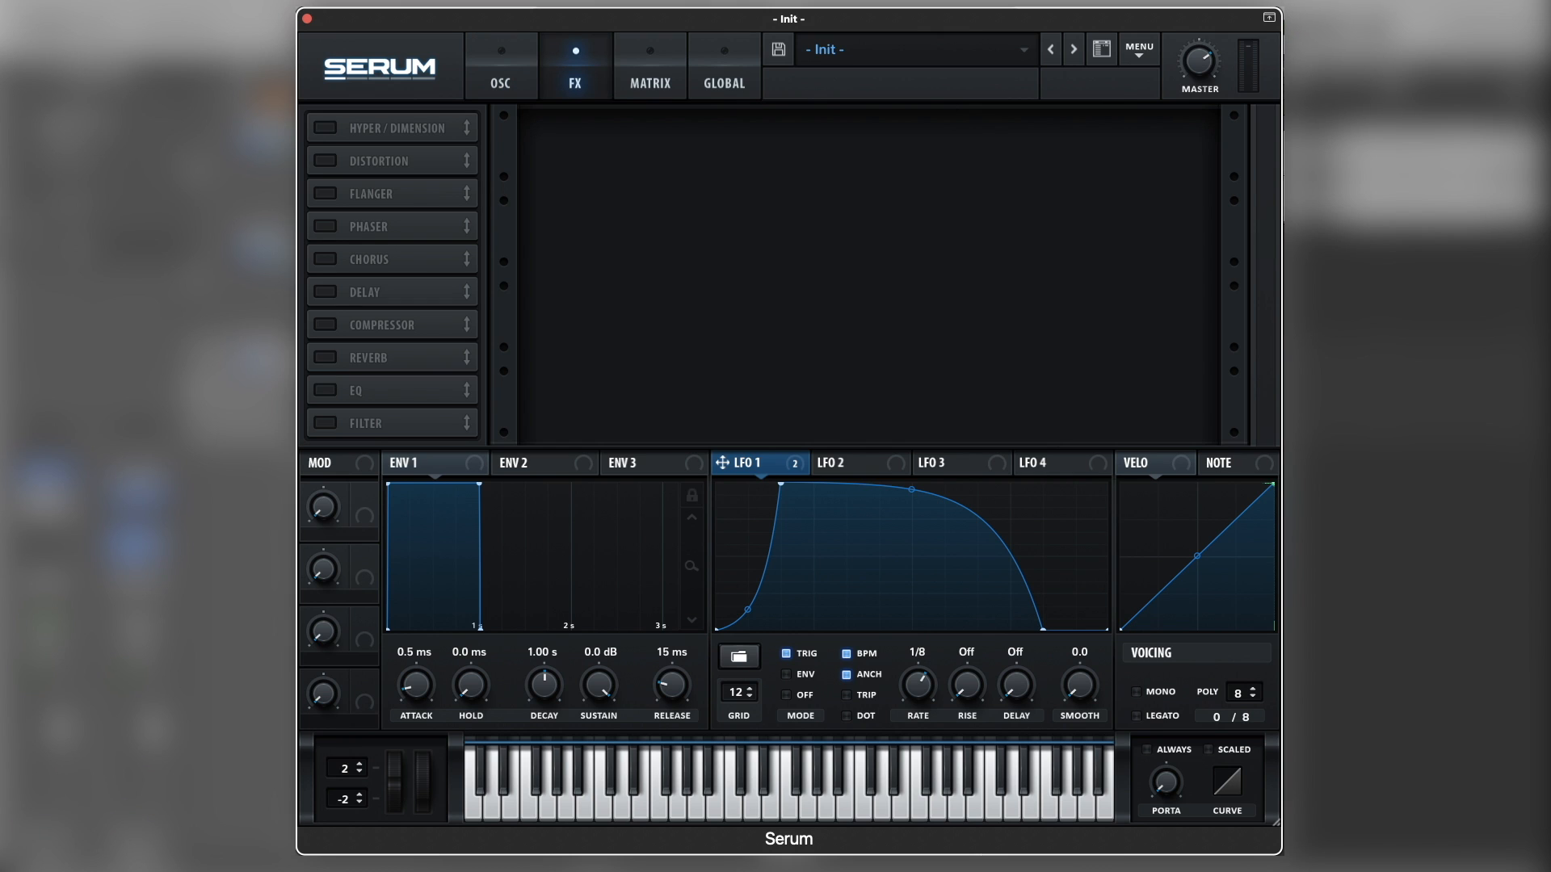
{"action": "left_click", "coordinate": [326, 160]}
{"action": "left_click_drag", "start_coordinate": [1011, 163], "coordinate": [1026, 91]}
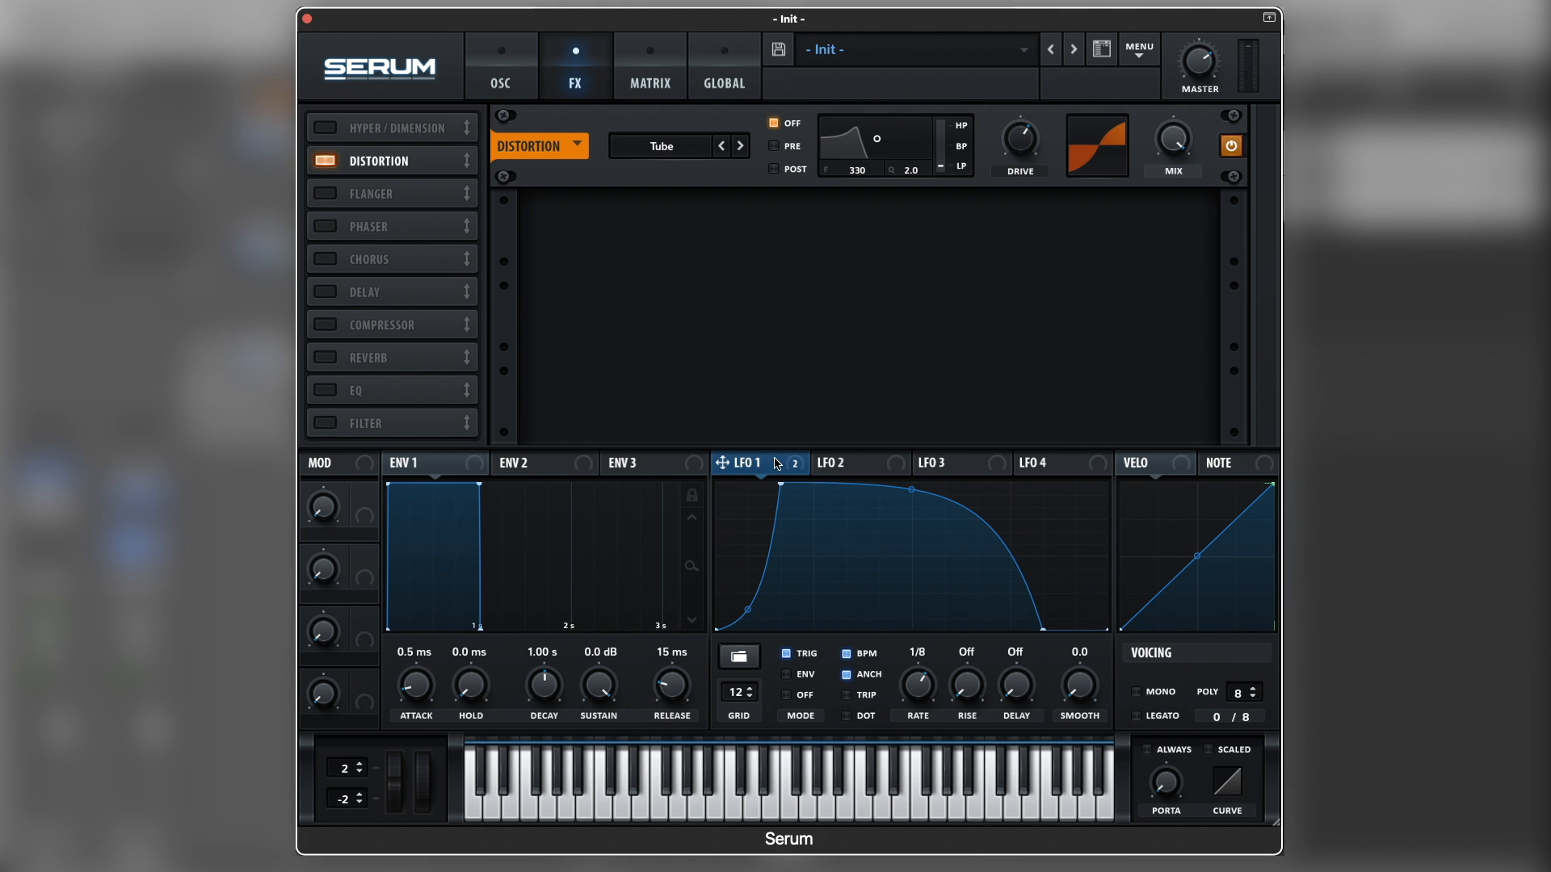
{"action": "left_click_drag", "start_coordinate": [776, 464], "coordinate": [1016, 137]}
{"action": "mouse_move", "coordinate": [1002, 121]}
Step: Add a filter effect directly after the distortion, set it to High 24 and raise its cutoff slightly
{"action": "left_click", "coordinate": [325, 423]}
{"action": "left_click_drag", "start_coordinate": [364, 423], "coordinate": [432, 193]}
{"action": "left_click", "coordinate": [666, 232]}
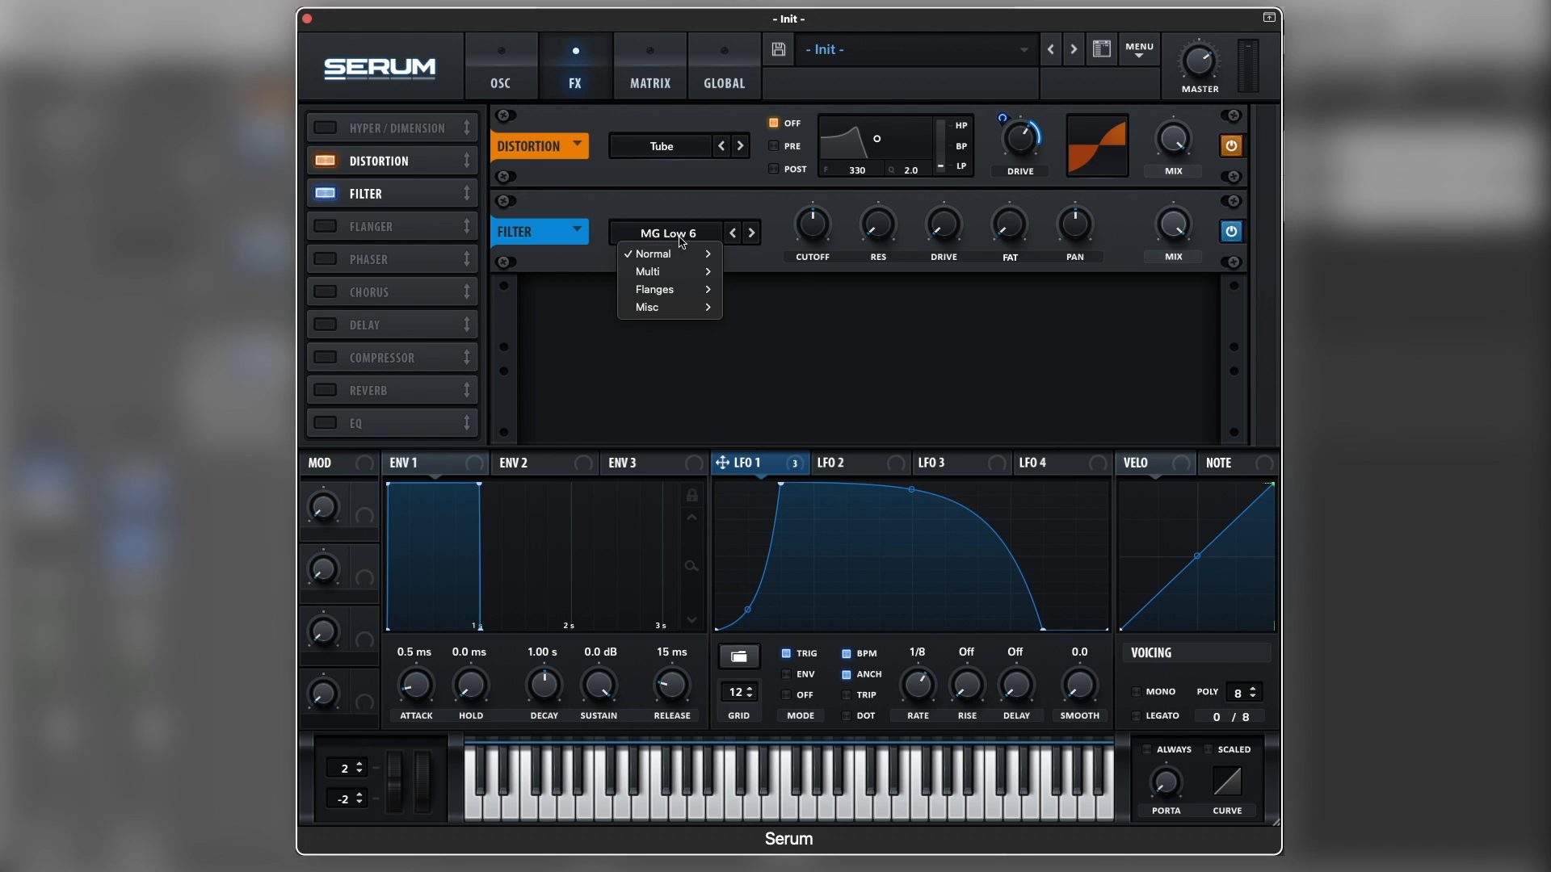
{"action": "mouse_move", "coordinate": [685, 254]}
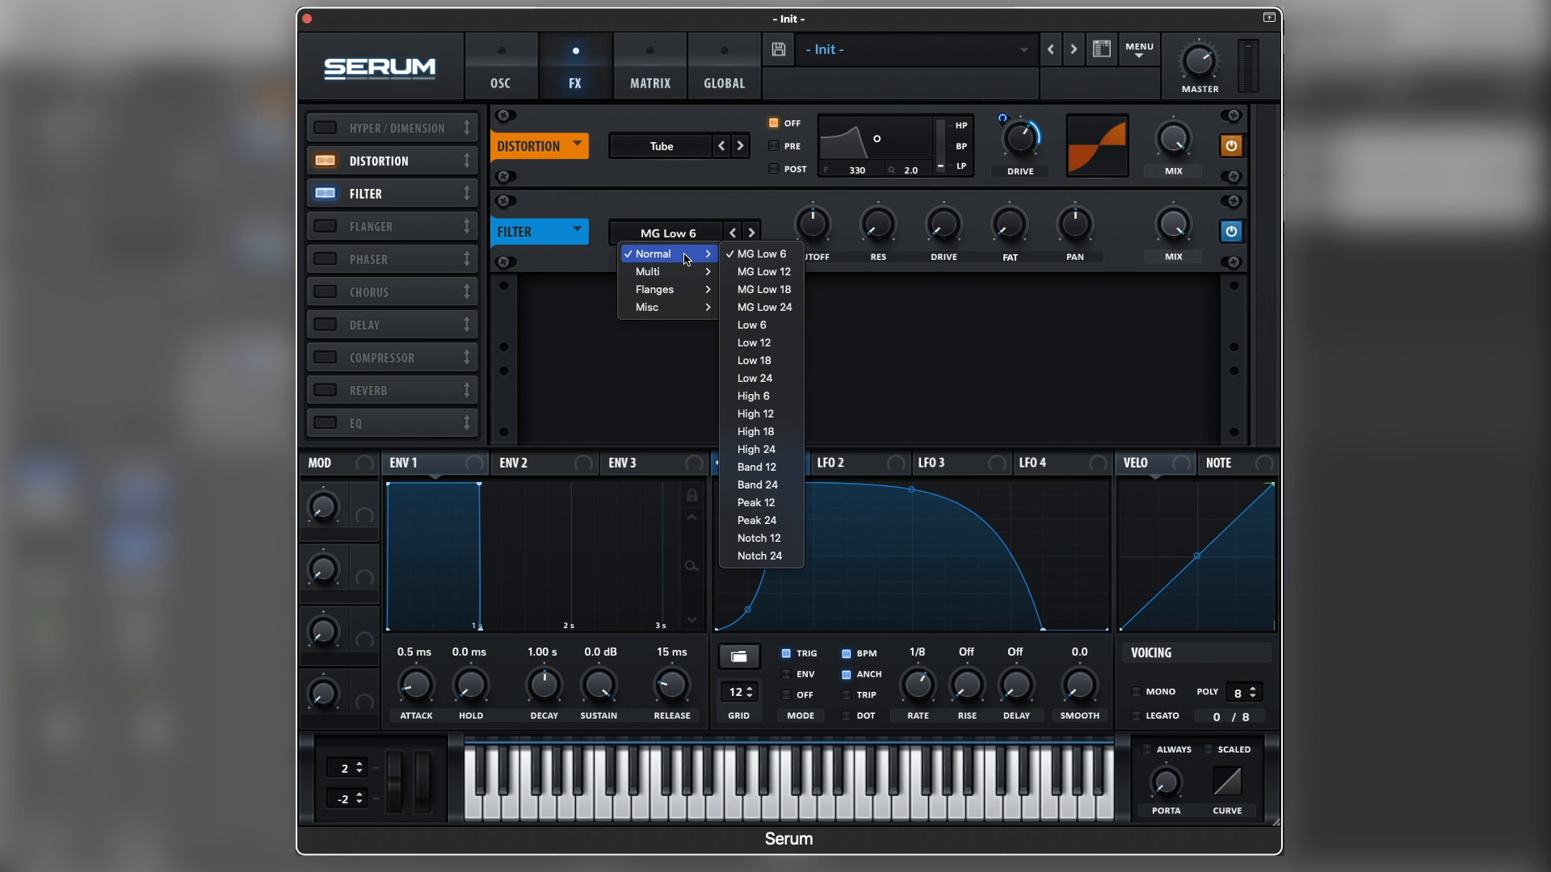
{"action": "left_click", "coordinate": [752, 450]}
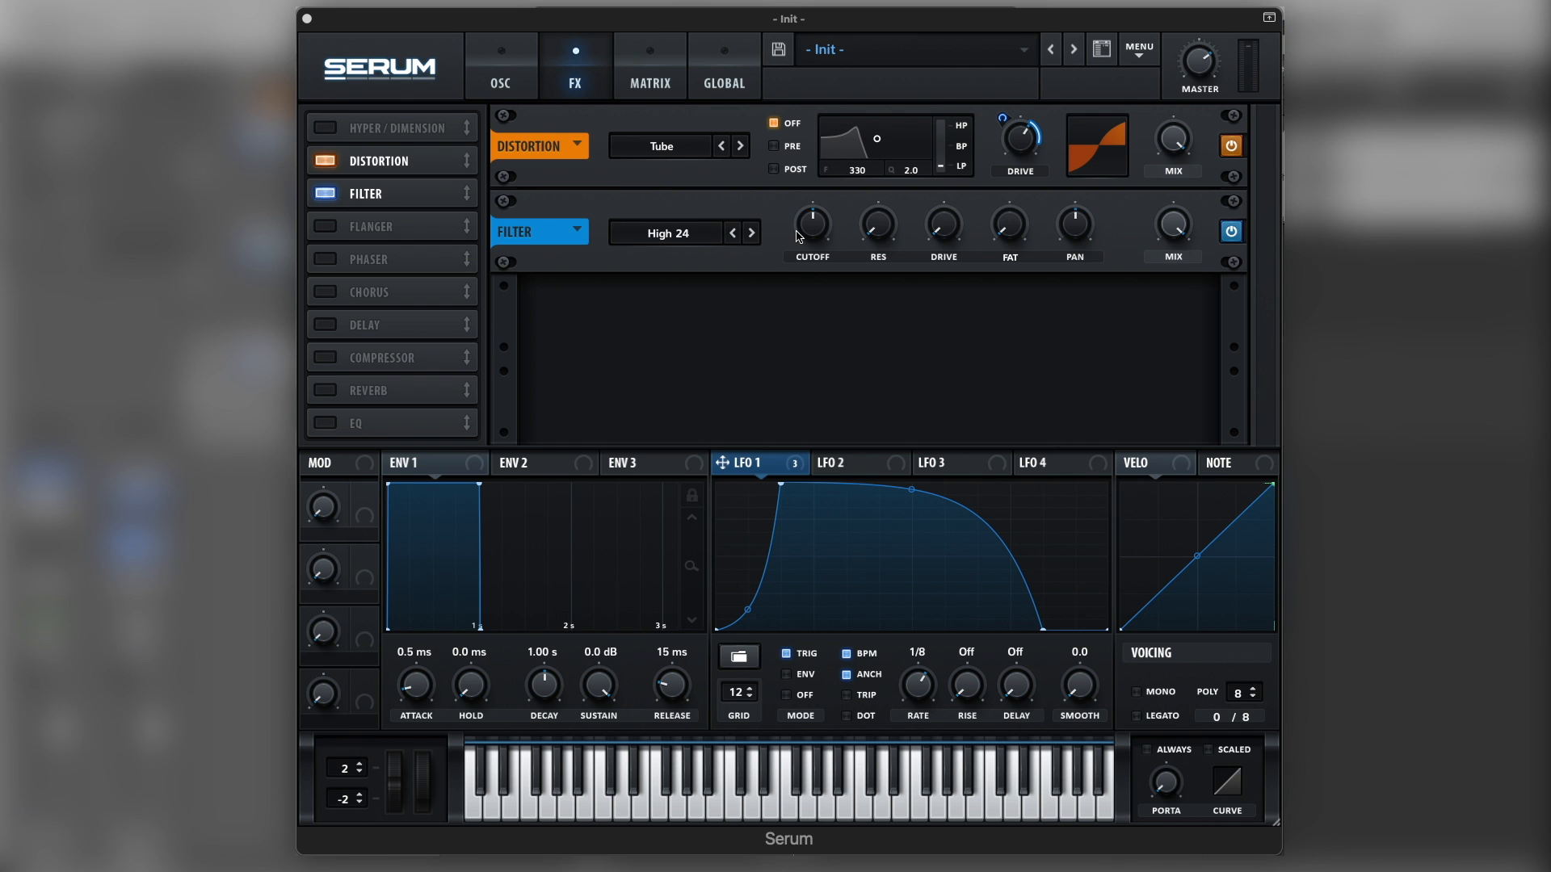
{"action": "left_click_drag", "start_coordinate": [797, 236], "coordinate": [804, 223]}
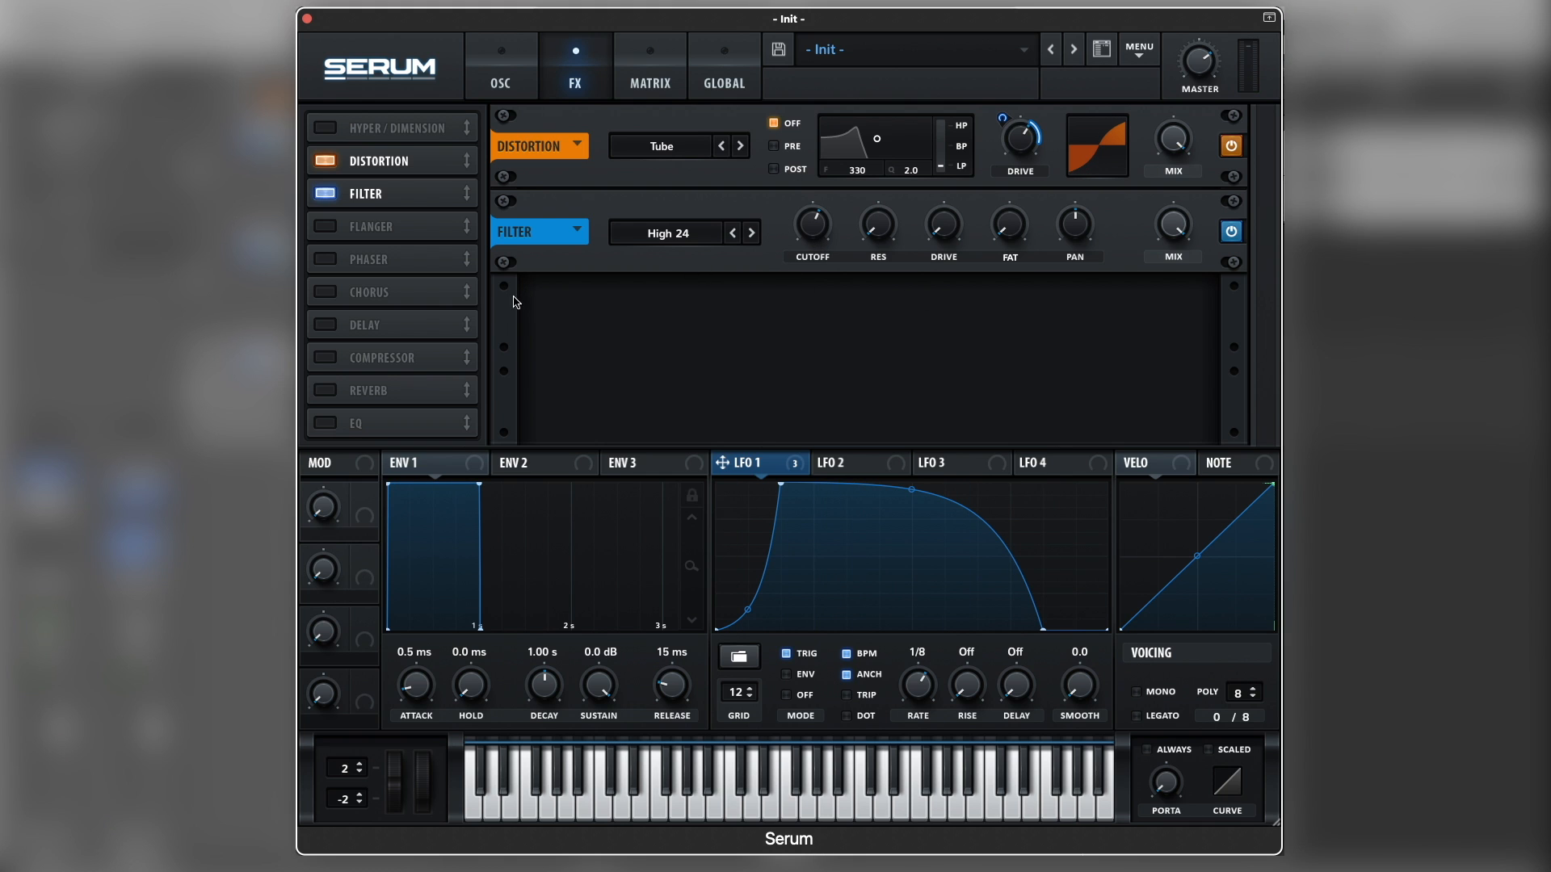
Step: Add a chorus, reduce its depth to about 10.2 ms, adjust its feedback, switch its filter to HPF and lower its mix
{"action": "left_click", "coordinate": [337, 299]}
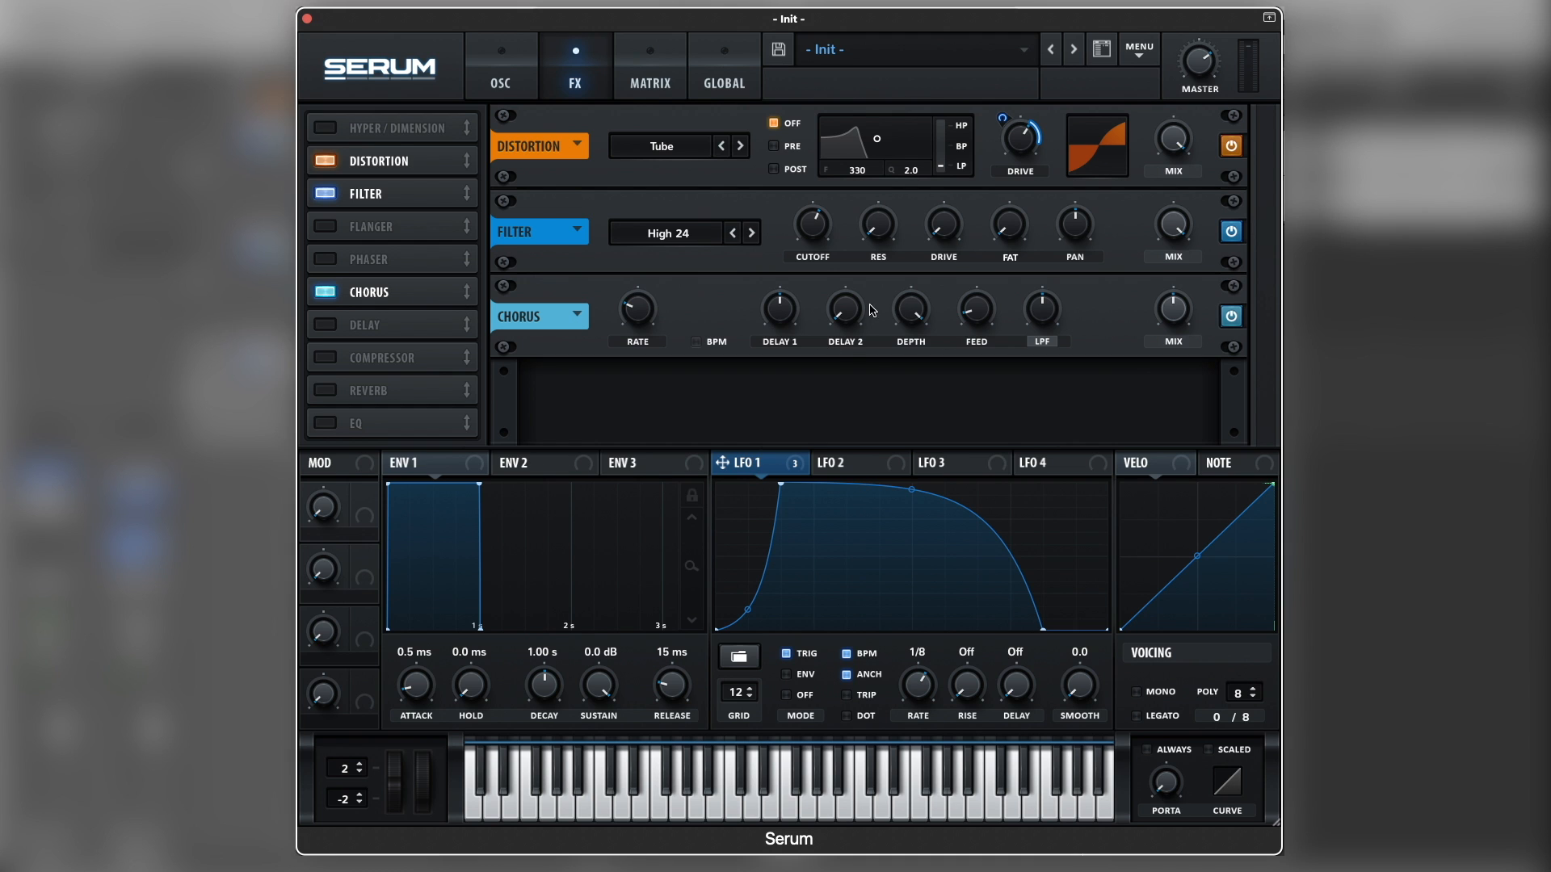
{"action": "left_click_drag", "start_coordinate": [928, 313], "coordinate": [918, 370]}
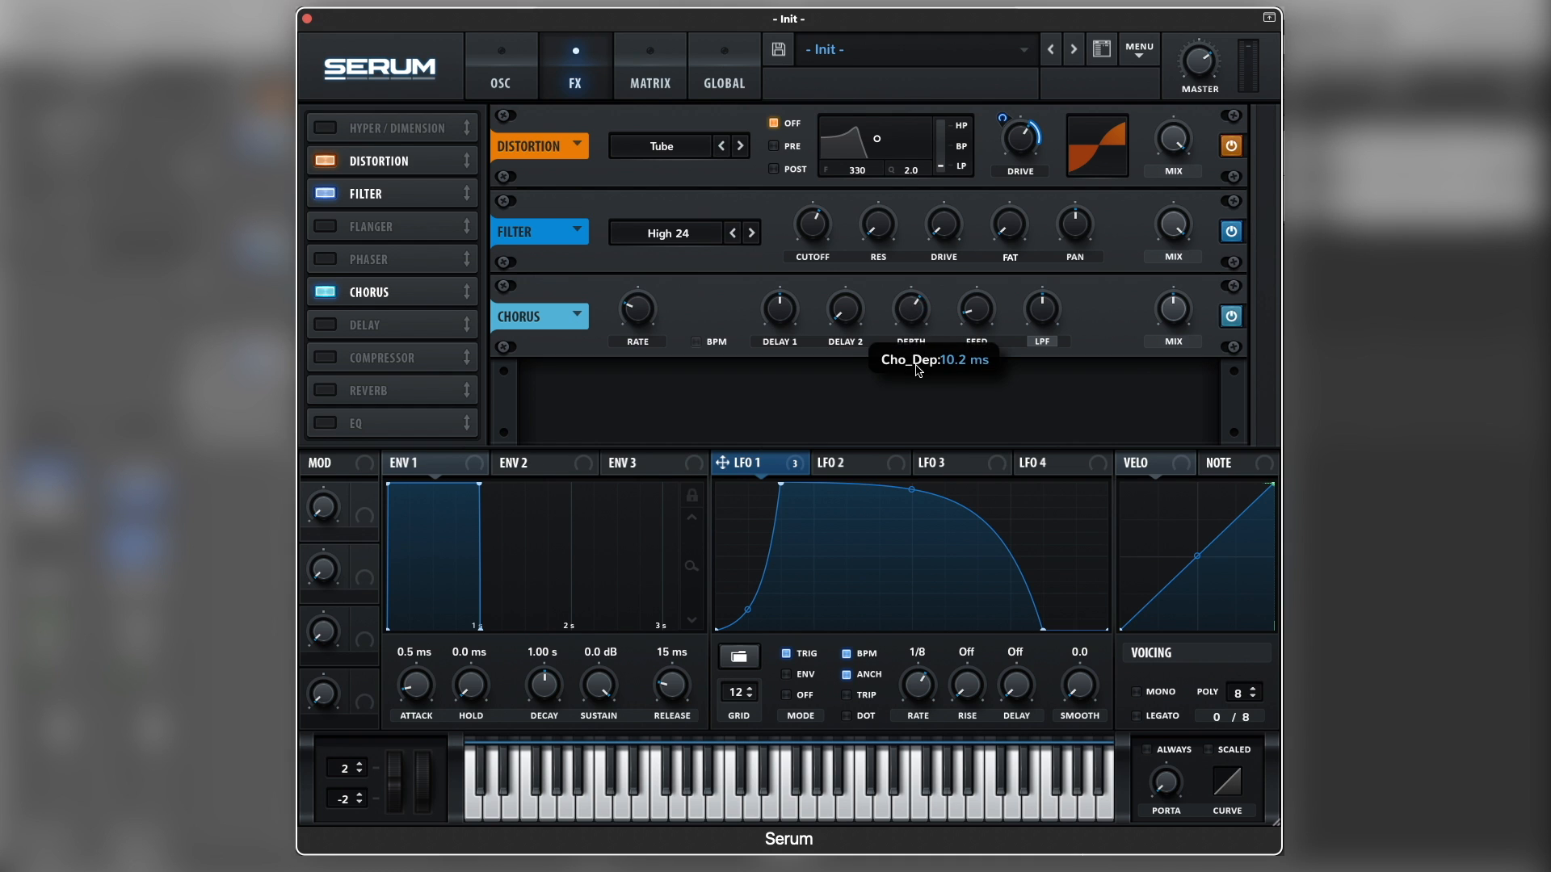
{"action": "left_click_drag", "start_coordinate": [976, 310], "coordinate": [1049, 321]}
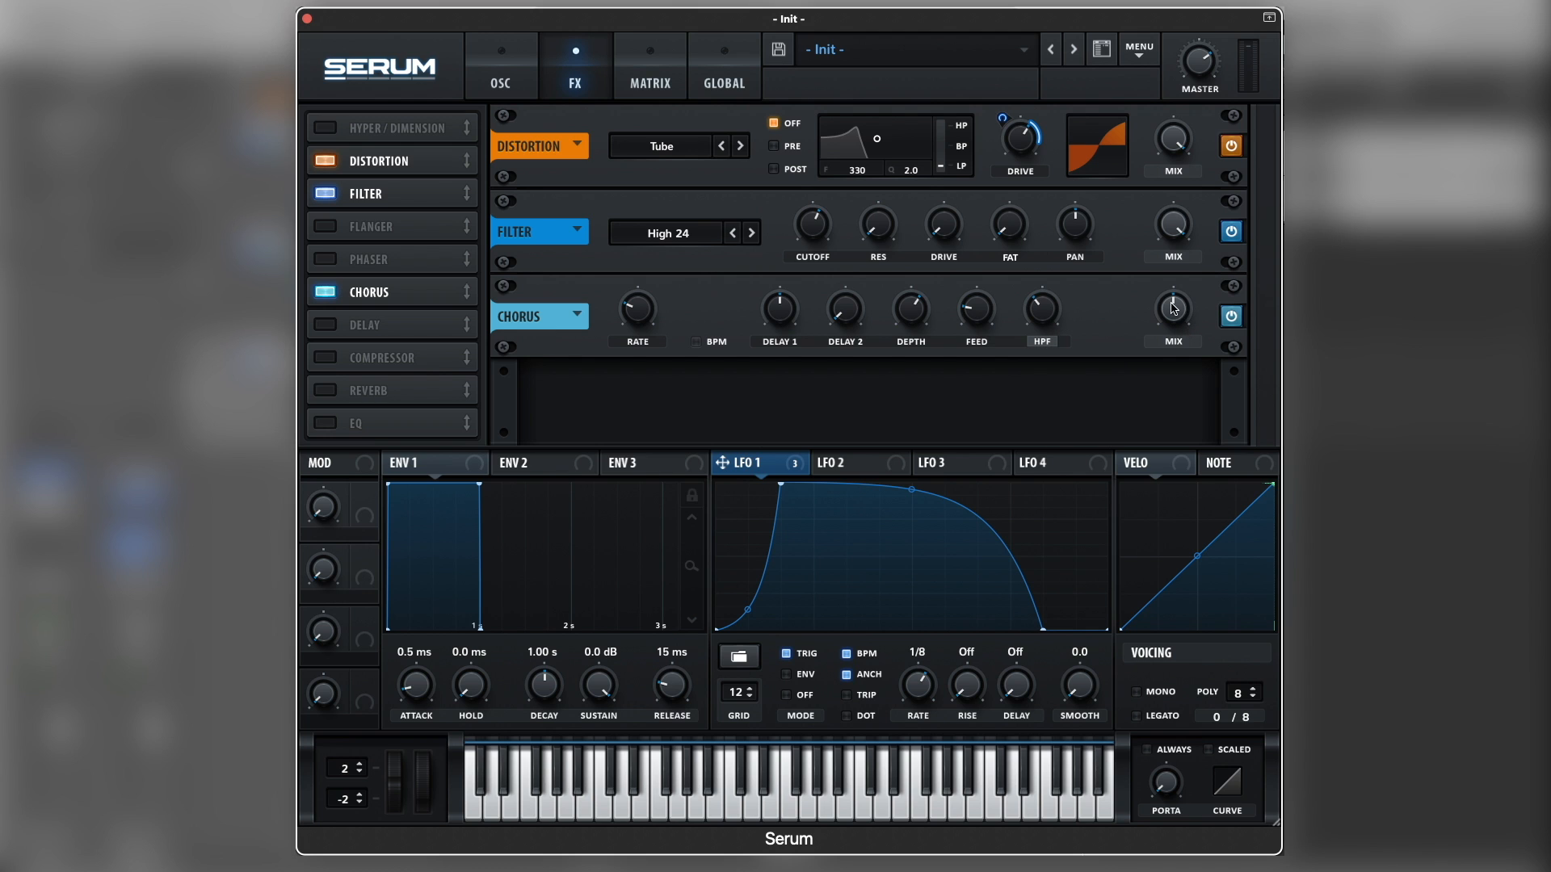
{"action": "left_click_drag", "start_coordinate": [1173, 309], "coordinate": [1176, 346]}
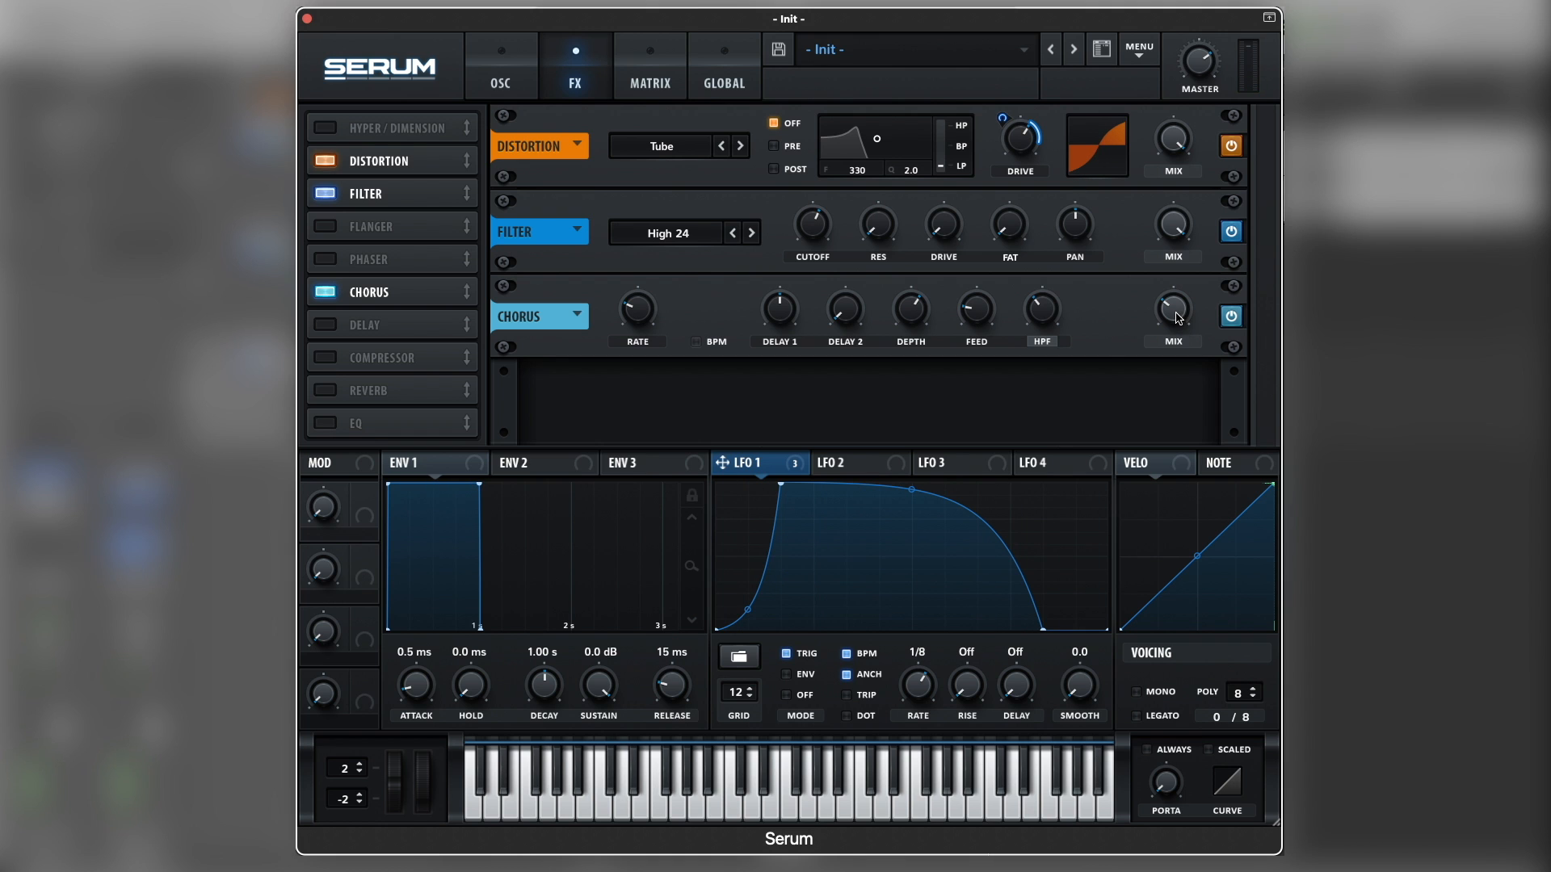
Step: Add a compressor after the chorus, raise its gain and threshold, and shorten its release slightly
{"action": "left_click", "coordinate": [325, 358]}
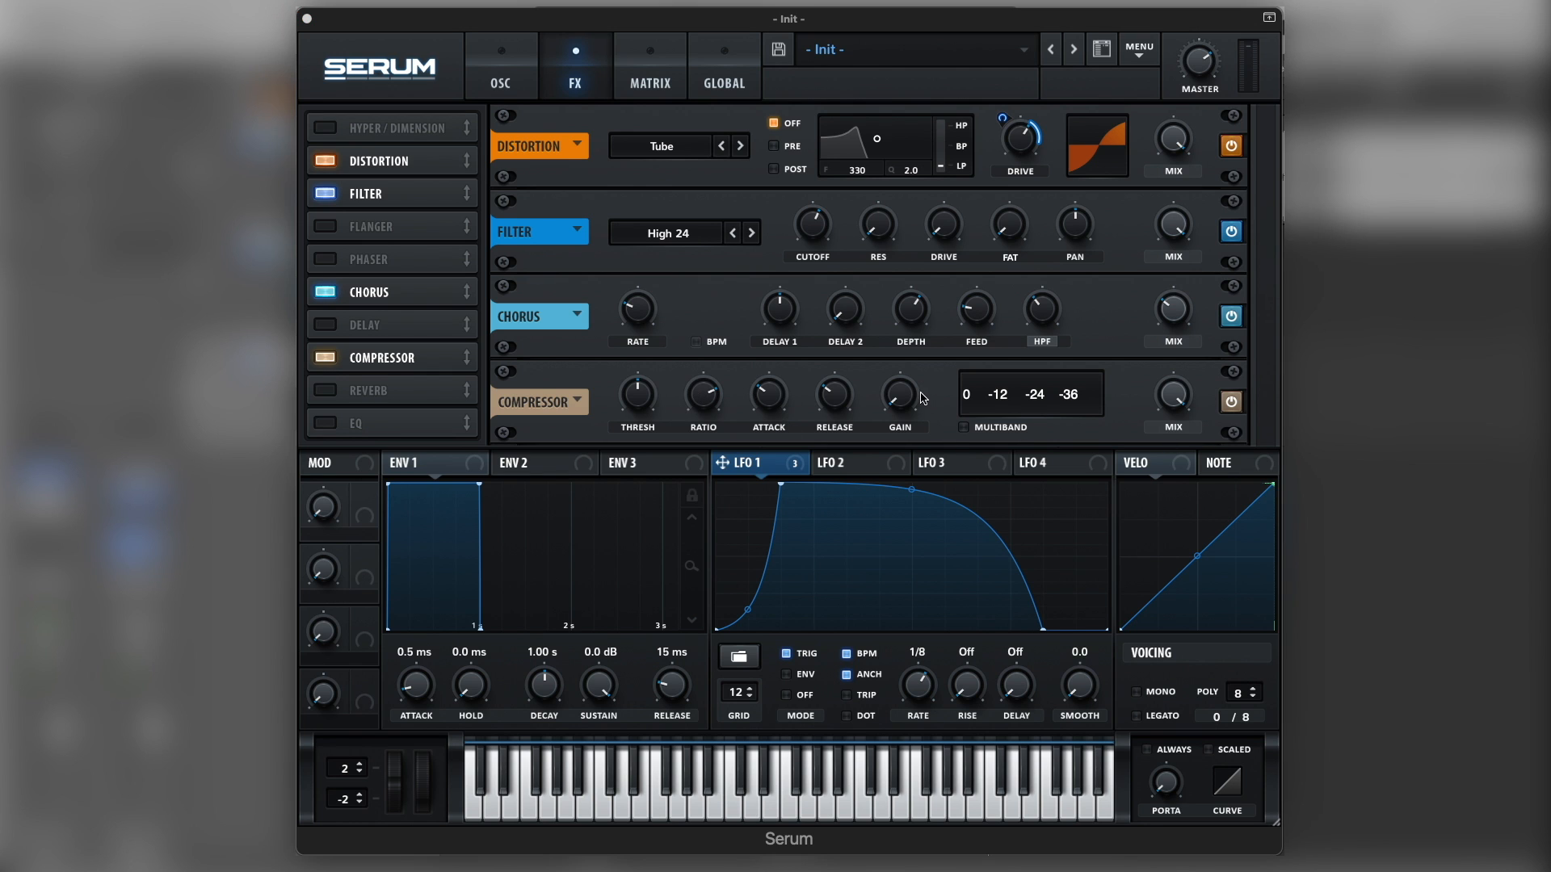
{"action": "left_click_drag", "start_coordinate": [901, 396], "coordinate": [926, 345]}
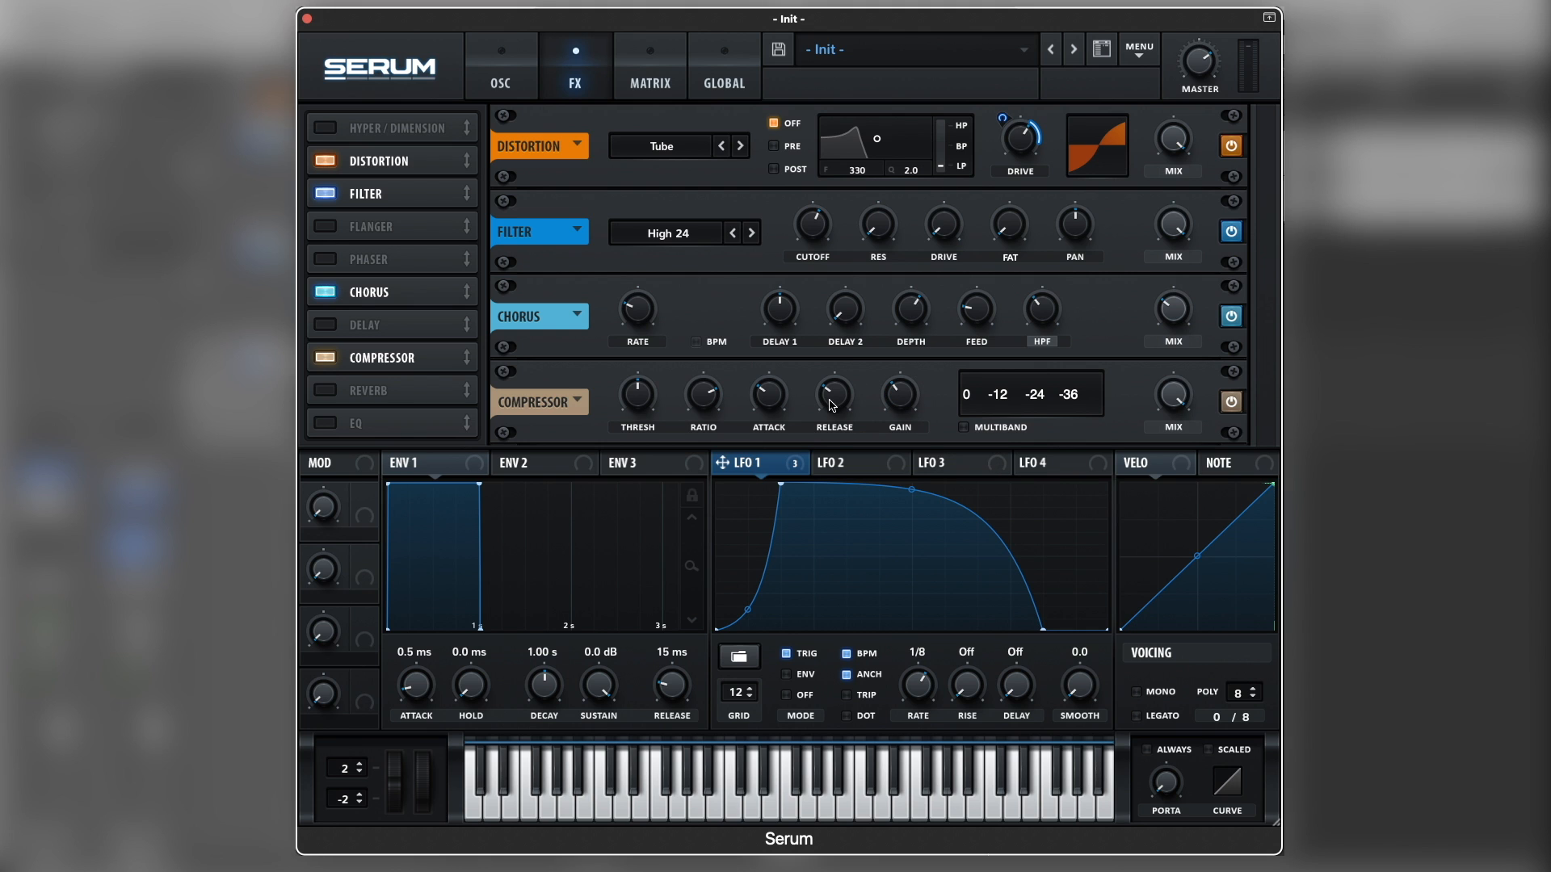
{"action": "left_click_drag", "start_coordinate": [836, 400], "coordinate": [837, 416]}
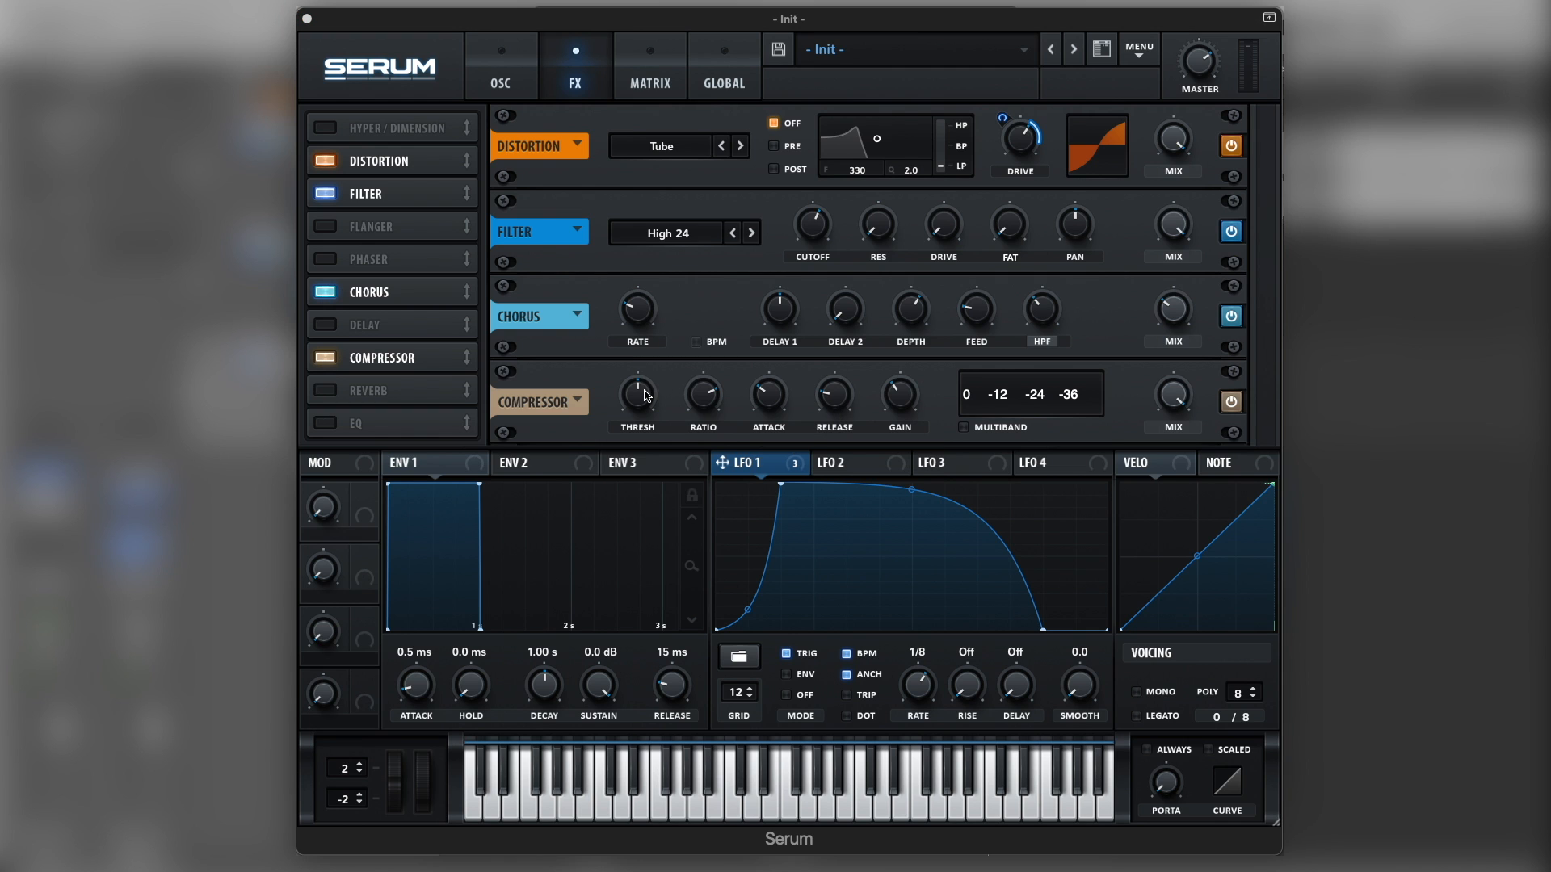
{"action": "left_click_drag", "start_coordinate": [648, 394], "coordinate": [660, 371]}
Step: Add a Hall reverb, reduce its size and decay, raise its low cut, and bring spin and spin depth down to minimum
{"action": "left_click", "coordinate": [324, 394]}
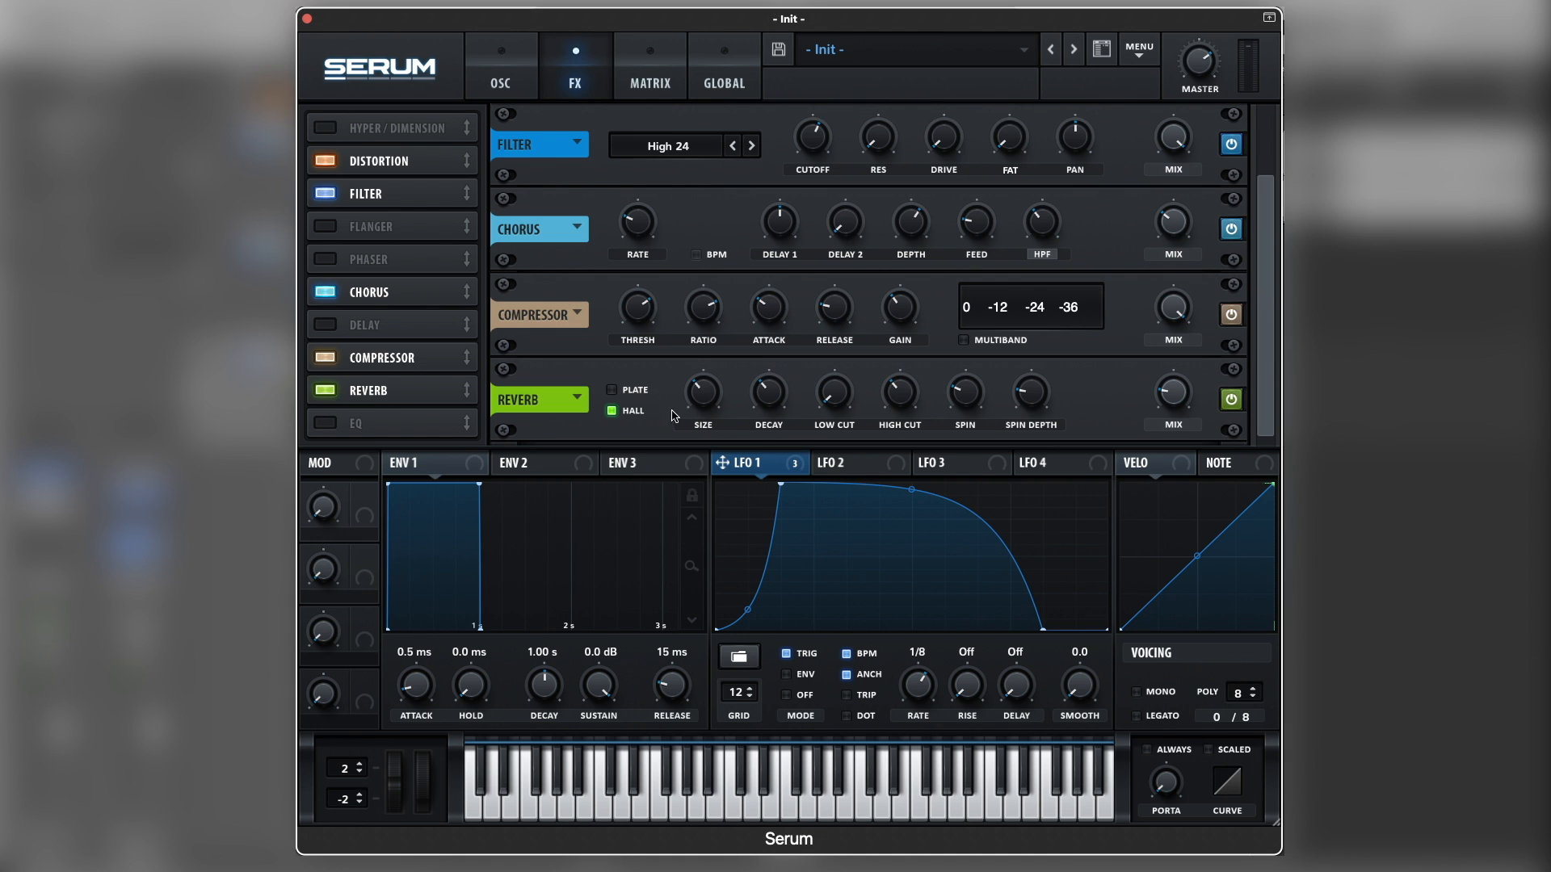
{"action": "left_click_drag", "start_coordinate": [701, 399], "coordinate": [693, 448]}
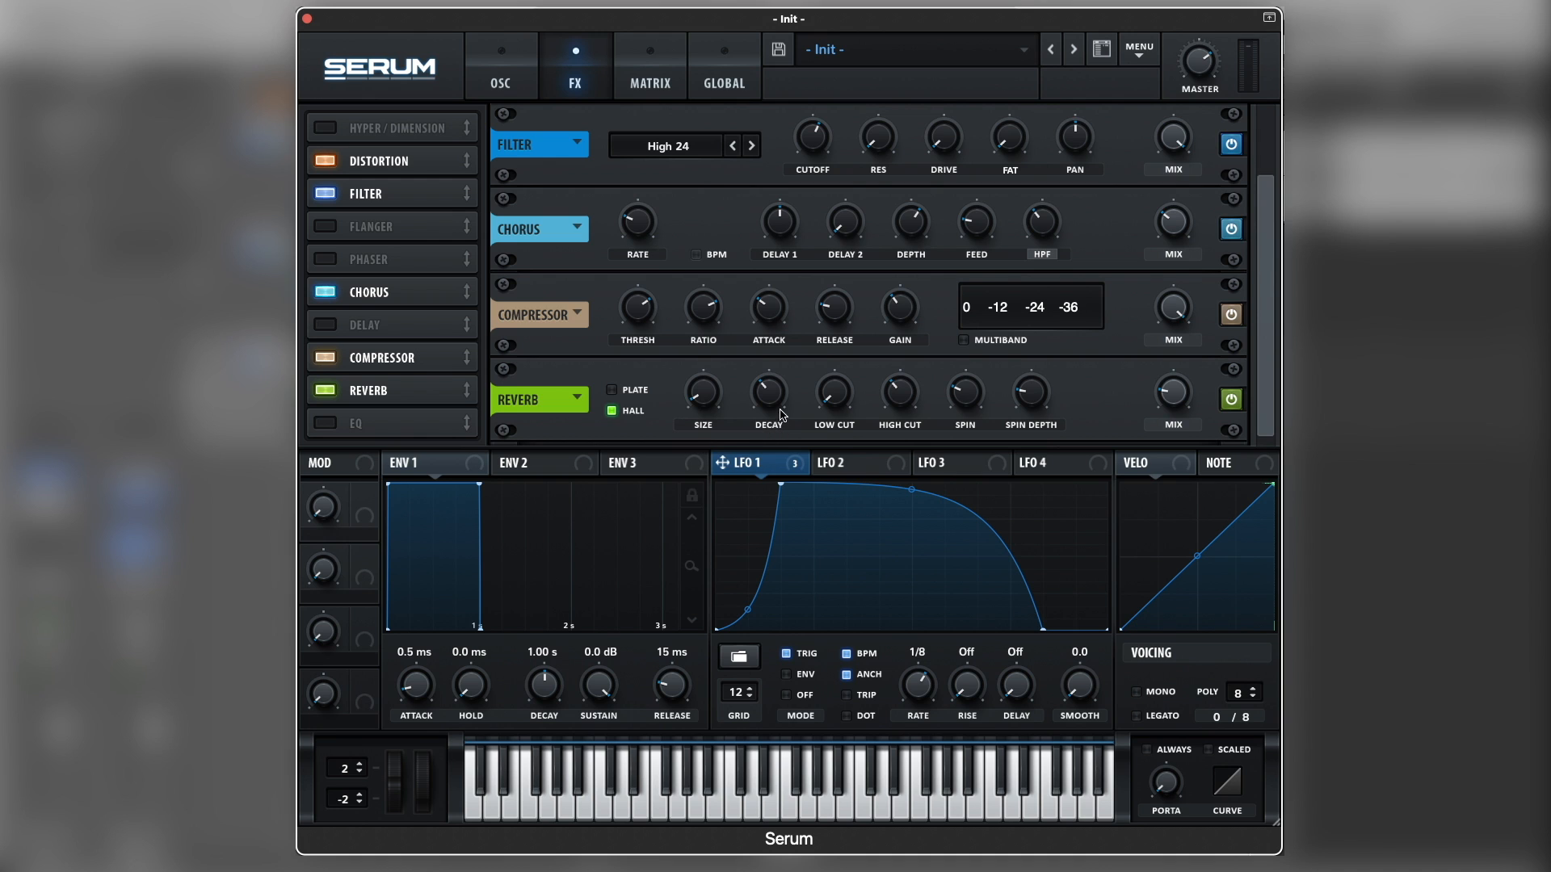
{"action": "left_click_drag", "start_coordinate": [777, 408], "coordinate": [861, 330]}
{"action": "left_click_drag", "start_coordinate": [960, 404], "coordinate": [983, 596]}
{"action": "left_click_drag", "start_coordinate": [1039, 397], "coordinate": [1039, 428]}
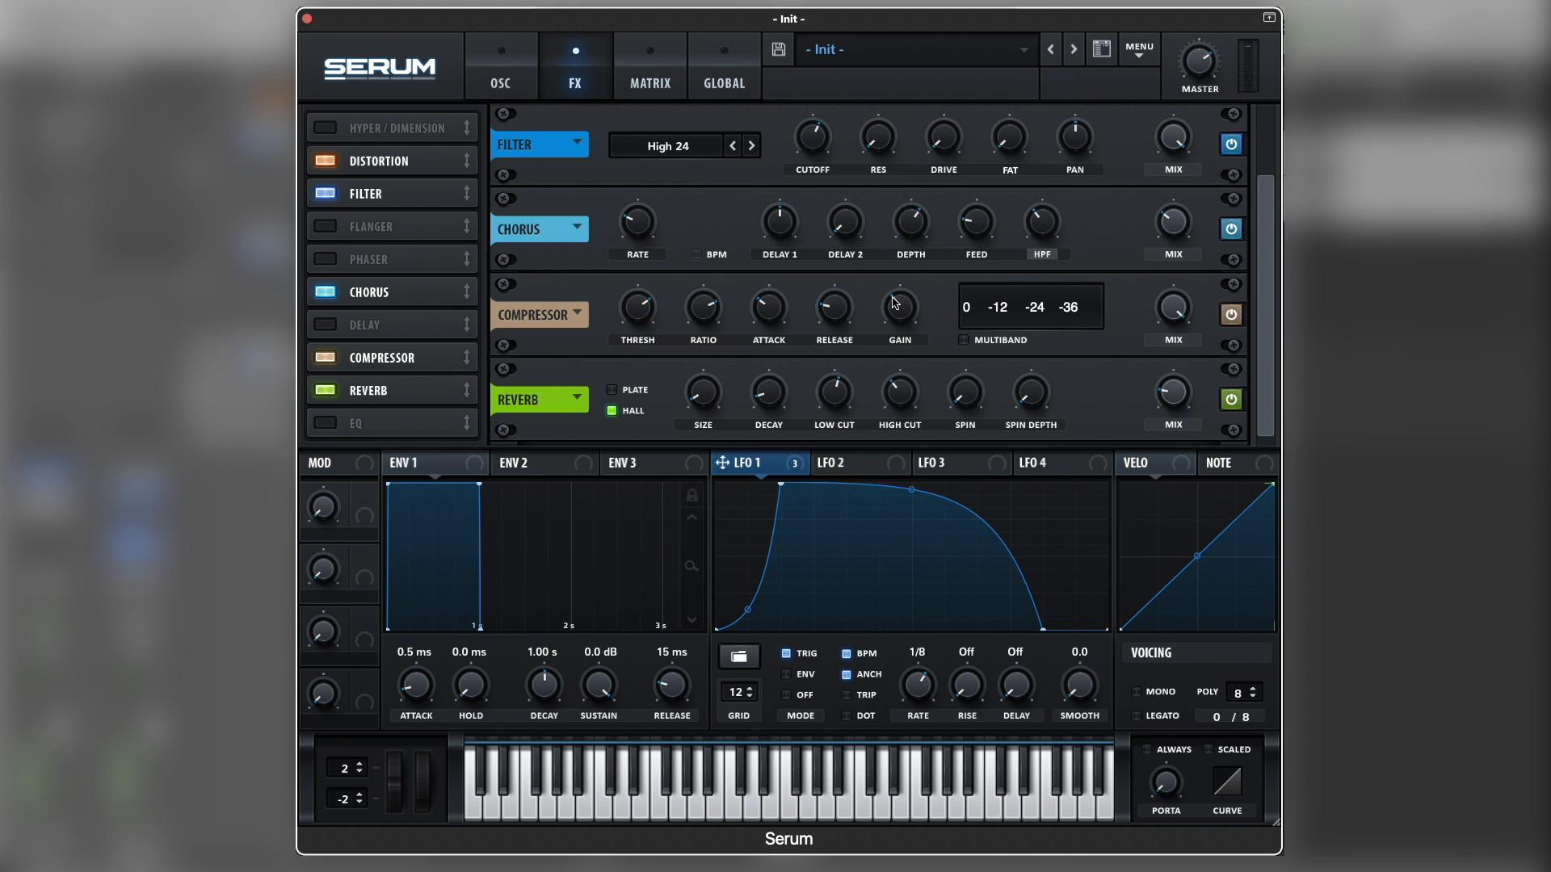
Step: Enable the sub oscillator with direct out, choose its second waveform shape and lower its octave
{"action": "left_click", "coordinate": [511, 78]}
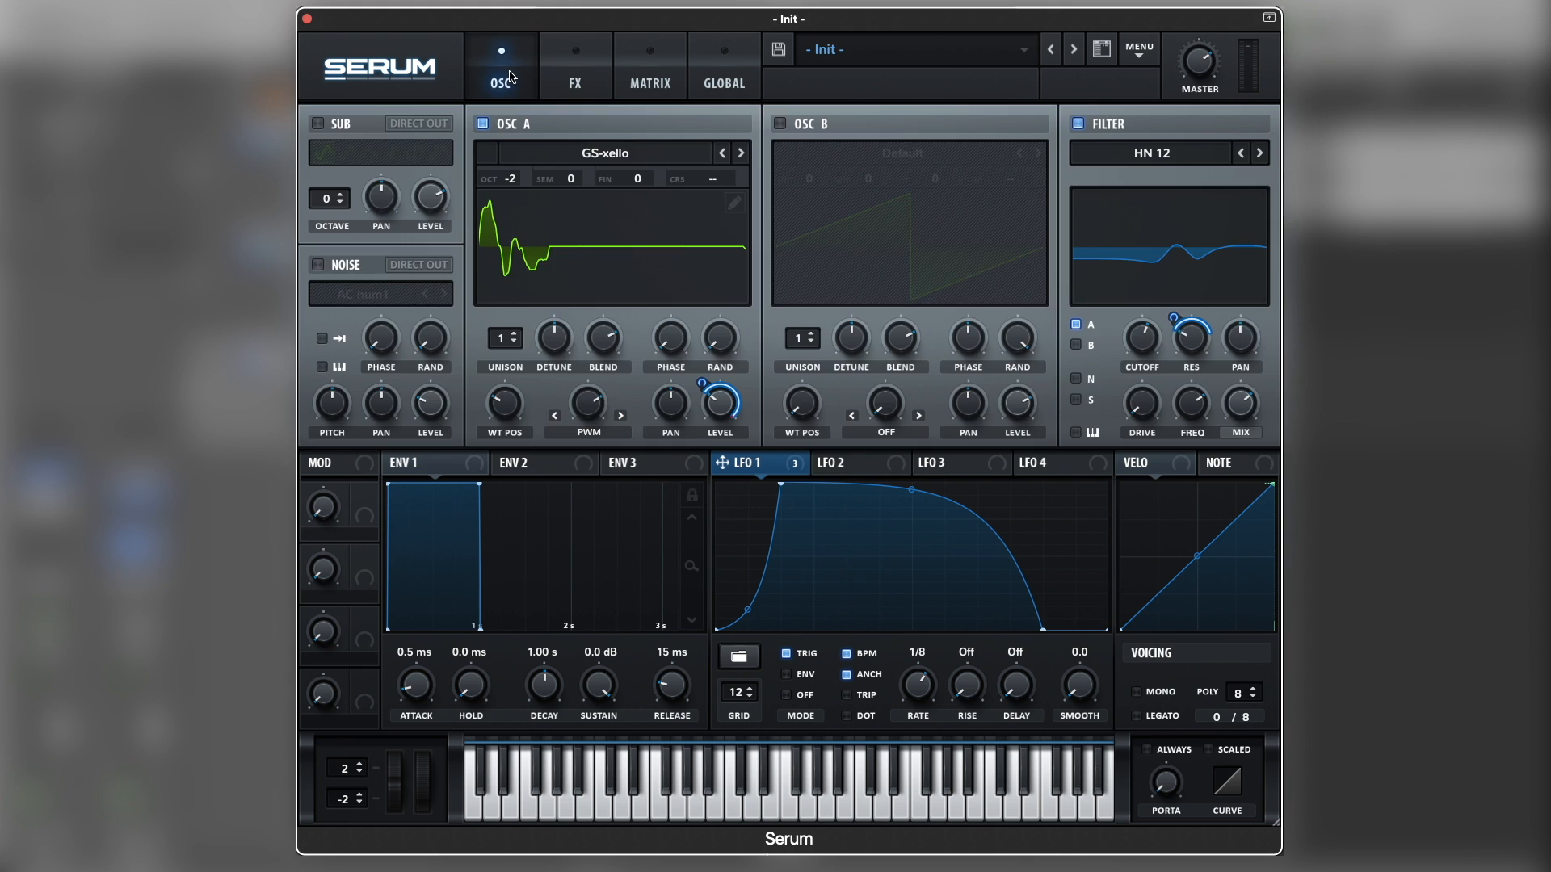
{"action": "left_click", "coordinate": [318, 124]}
{"action": "left_click", "coordinate": [419, 124]}
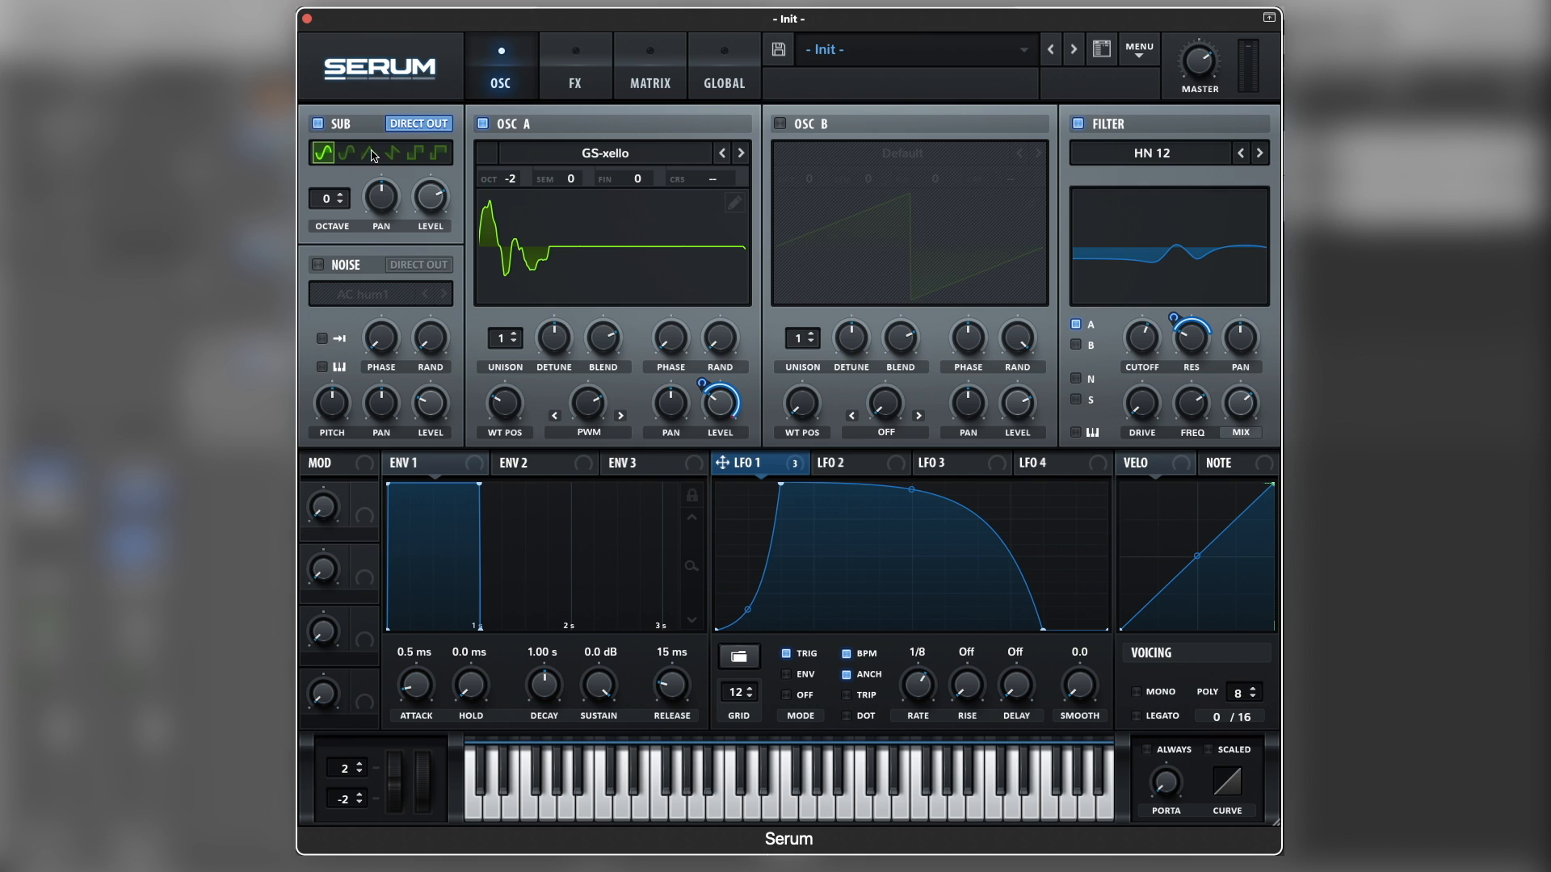
{"action": "left_click", "coordinate": [346, 153]}
{"action": "left_click_drag", "start_coordinate": [342, 199], "coordinate": [343, 224]}
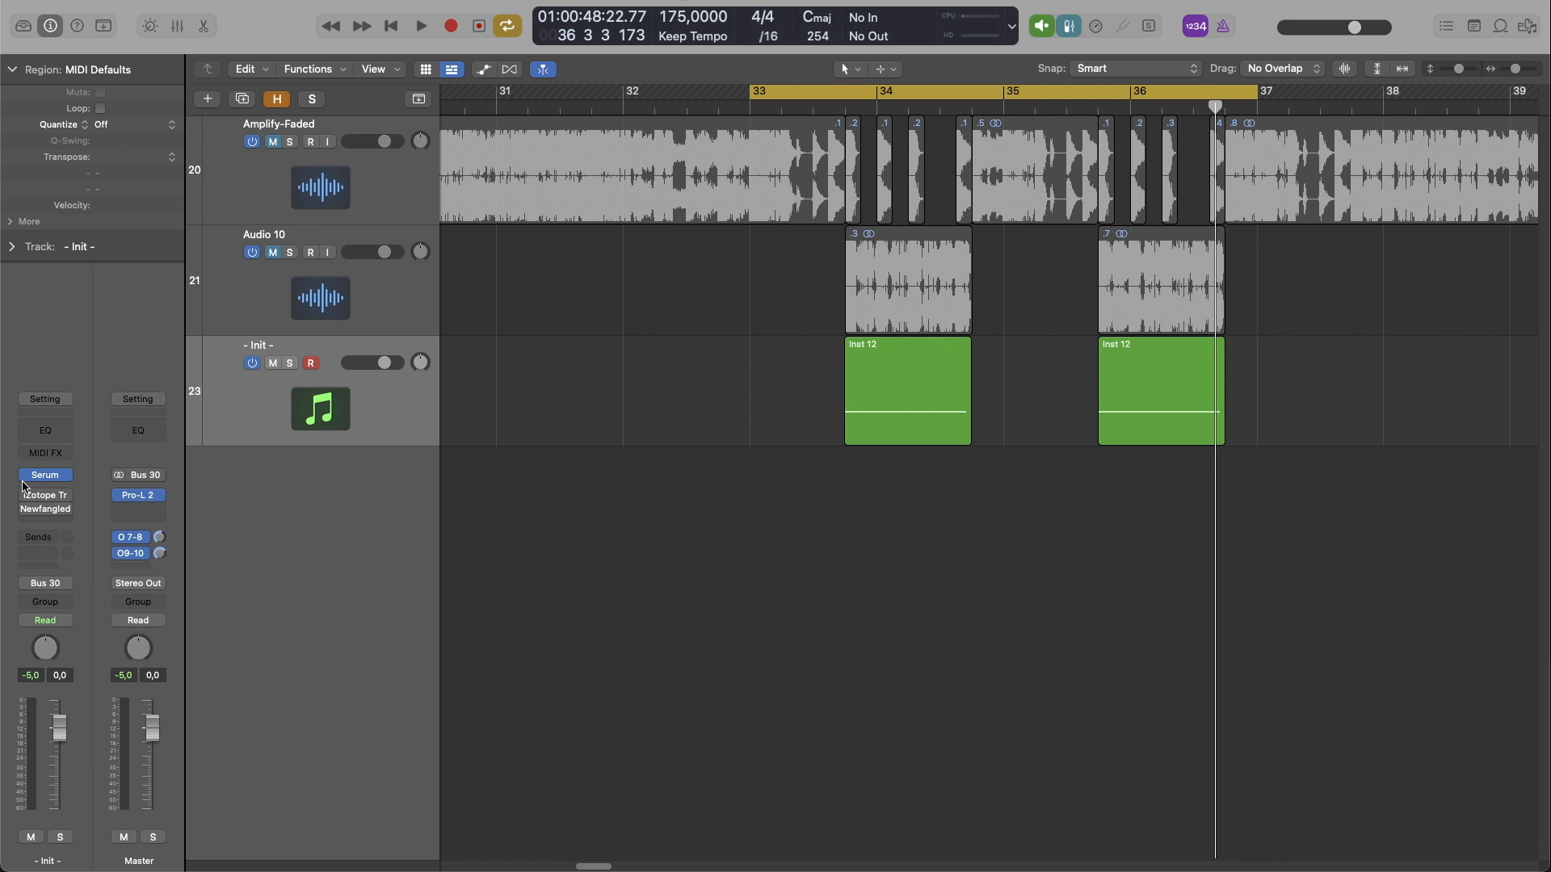
Step: In Logic Pro, enable the iZotope Trash 2 insert on the -Init- track, audition the loop through it and close the plug-in window
{"action": "left_click", "coordinate": [49, 499]}
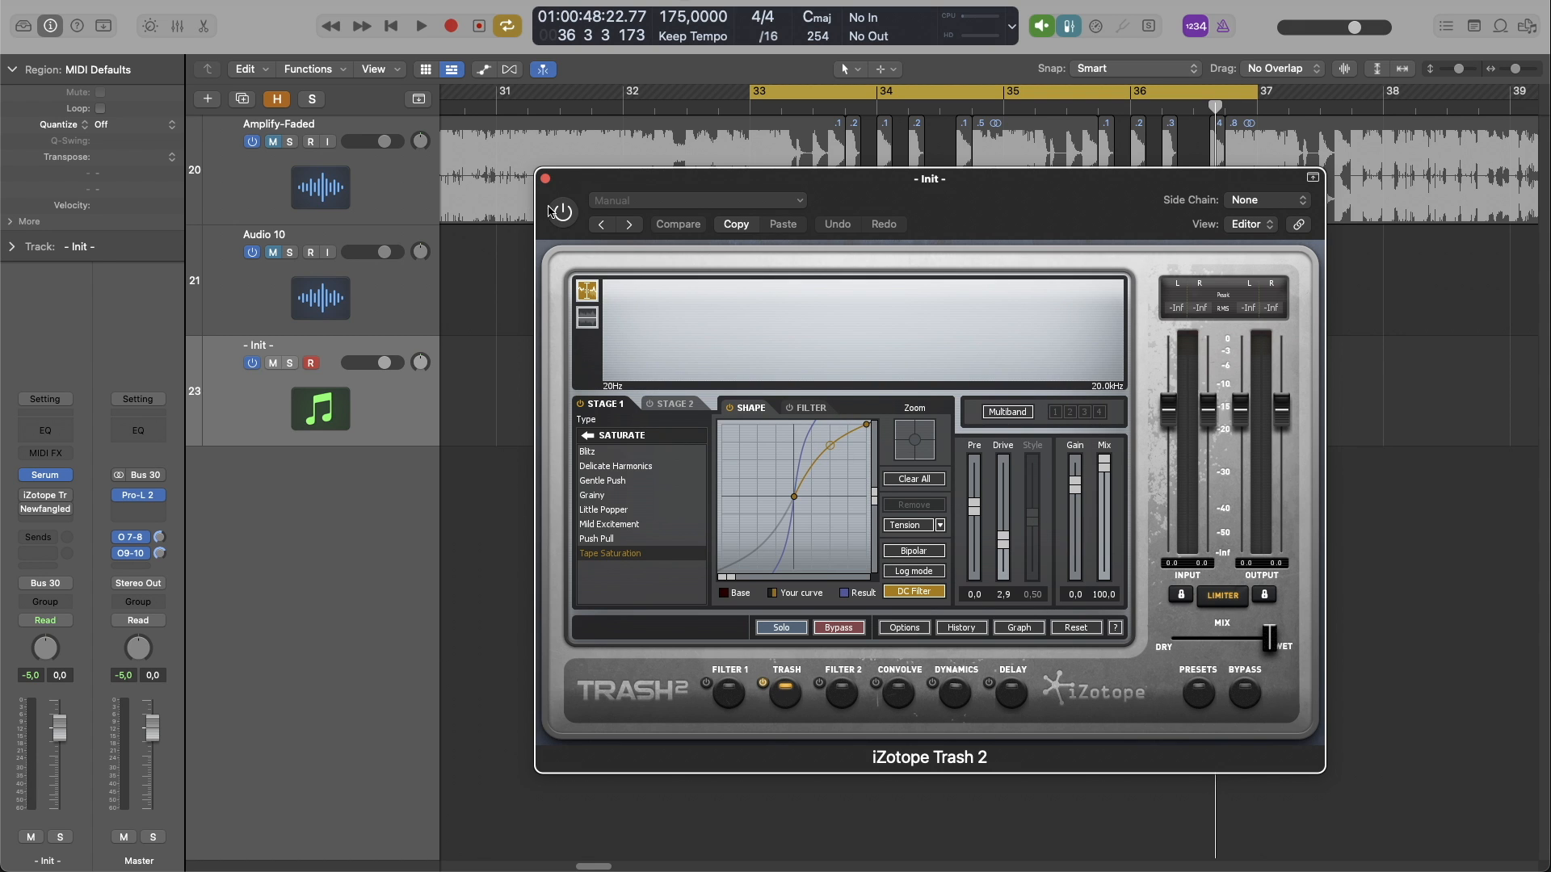
{"action": "left_click", "coordinate": [550, 211]}
{"action": "key", "text": "space"}
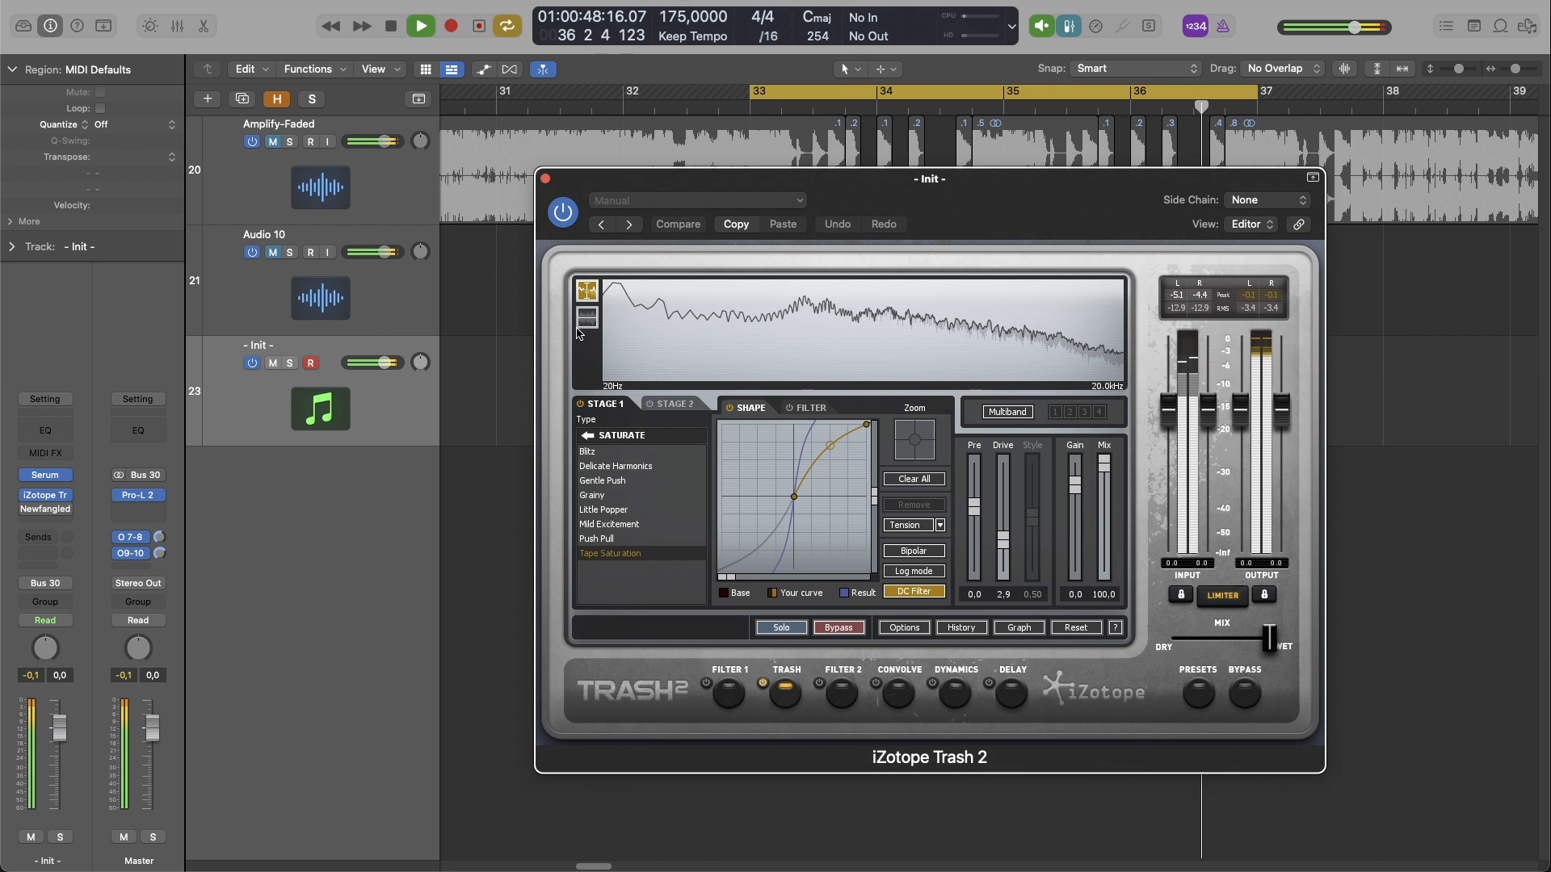
{"action": "key", "text": "space"}
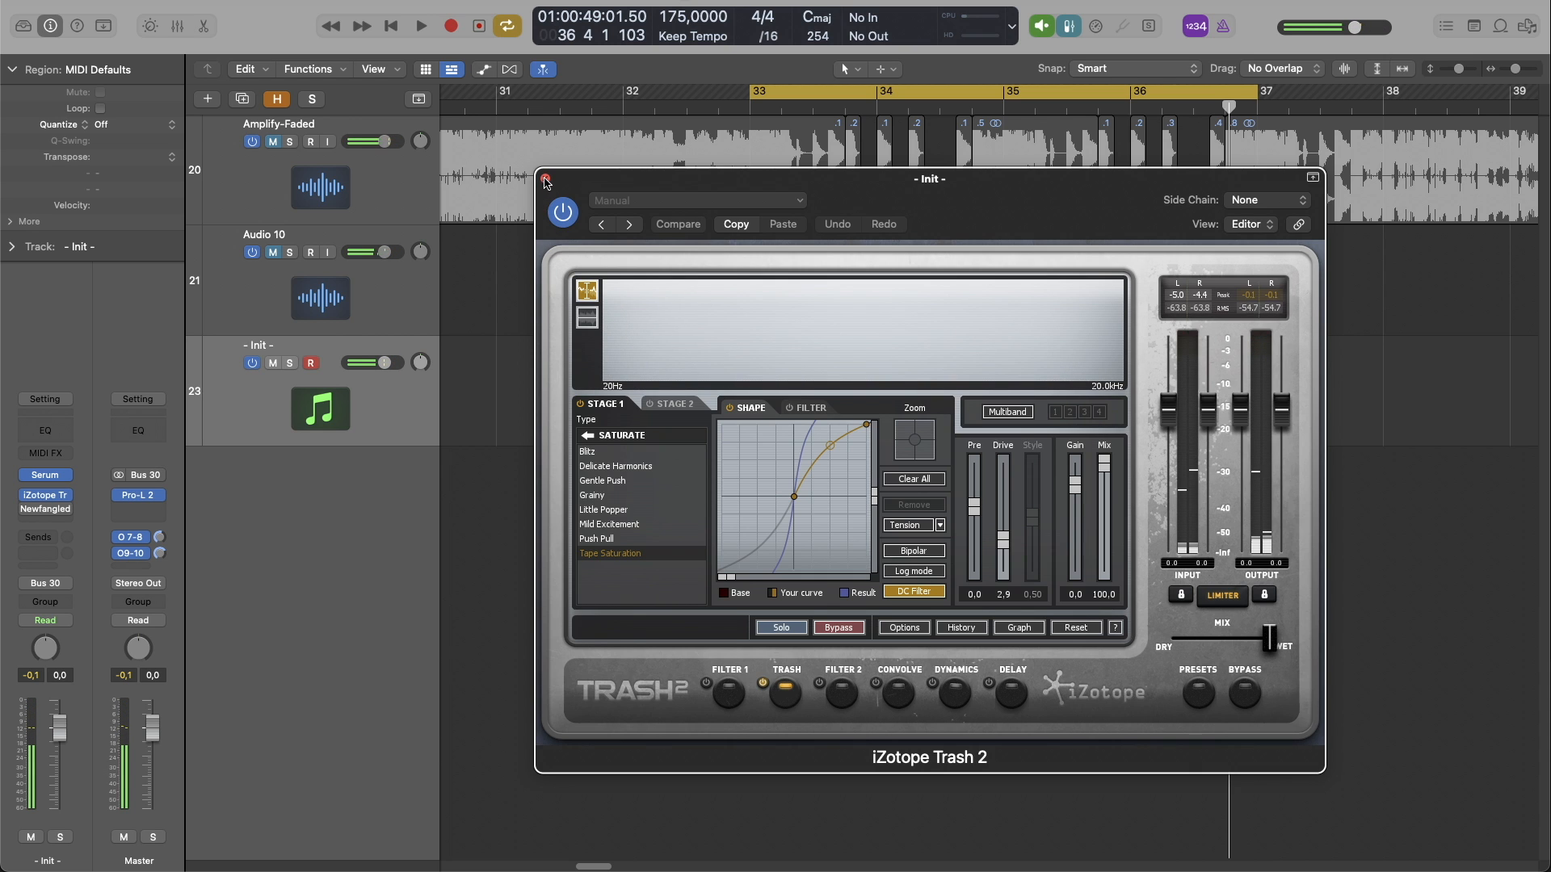
{"action": "left_click", "coordinate": [545, 181]}
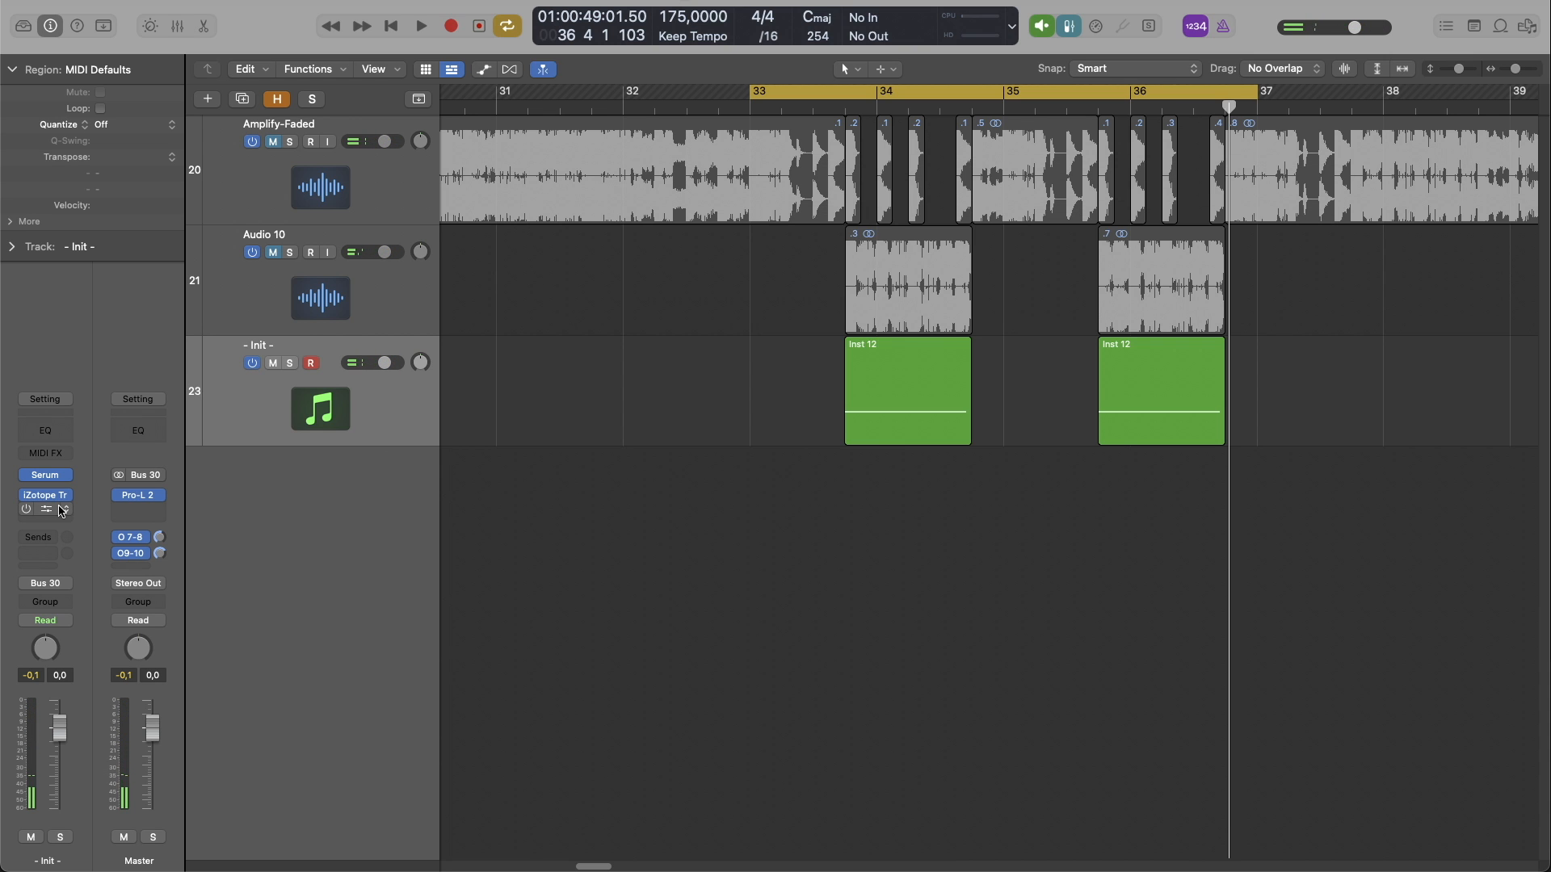
Step: Enable the Newfangled Saturate insert on the -Init- track, audition the loop through it and close the plug-in window
{"action": "left_click", "coordinate": [47, 509]}
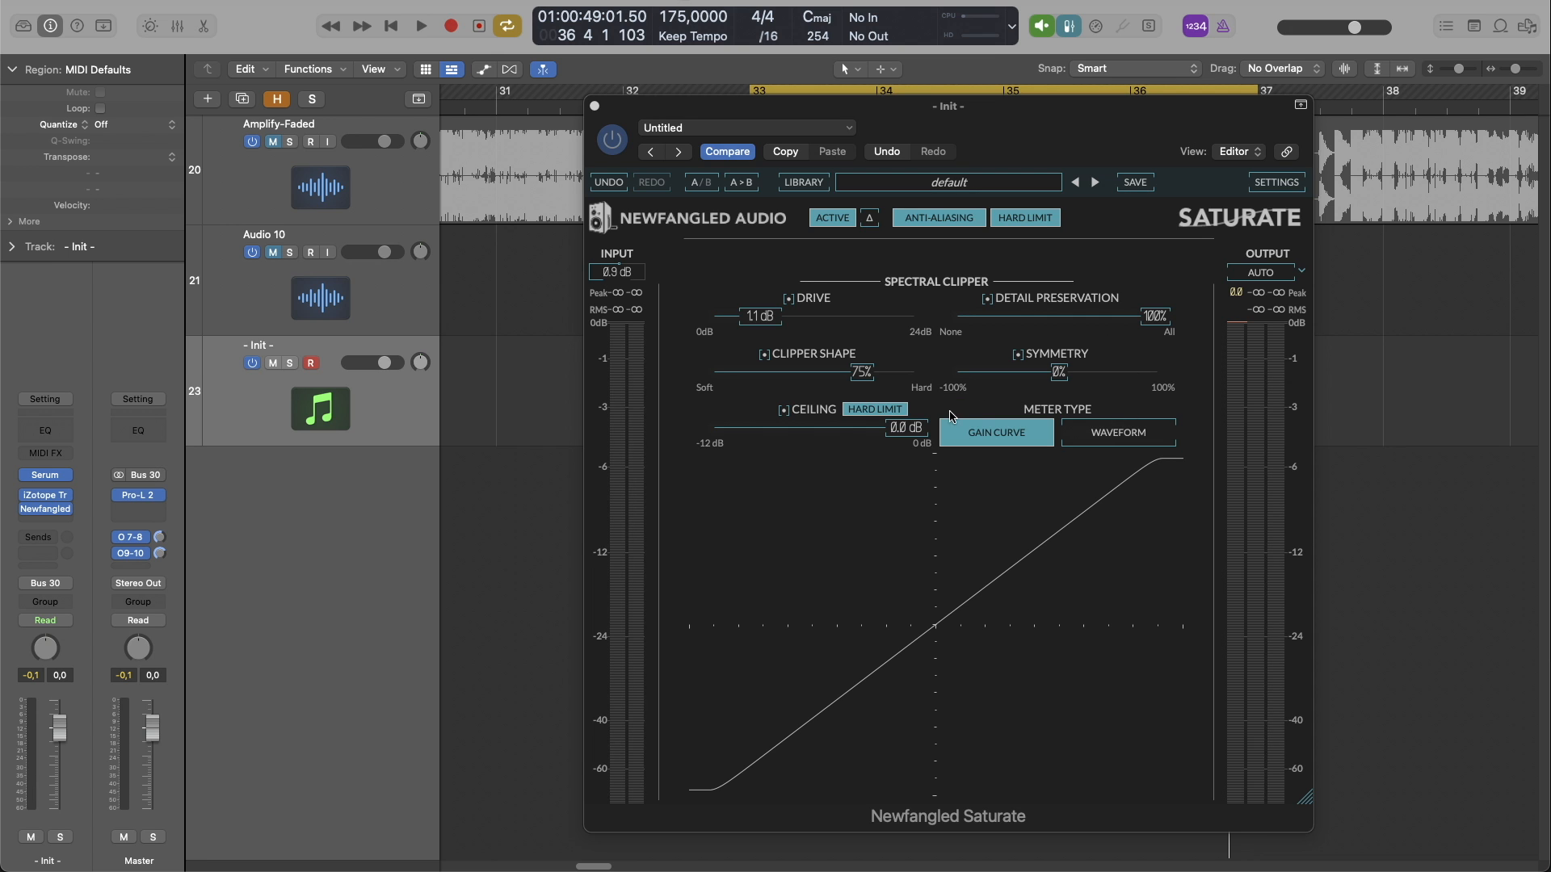
{"action": "key", "text": "space"}
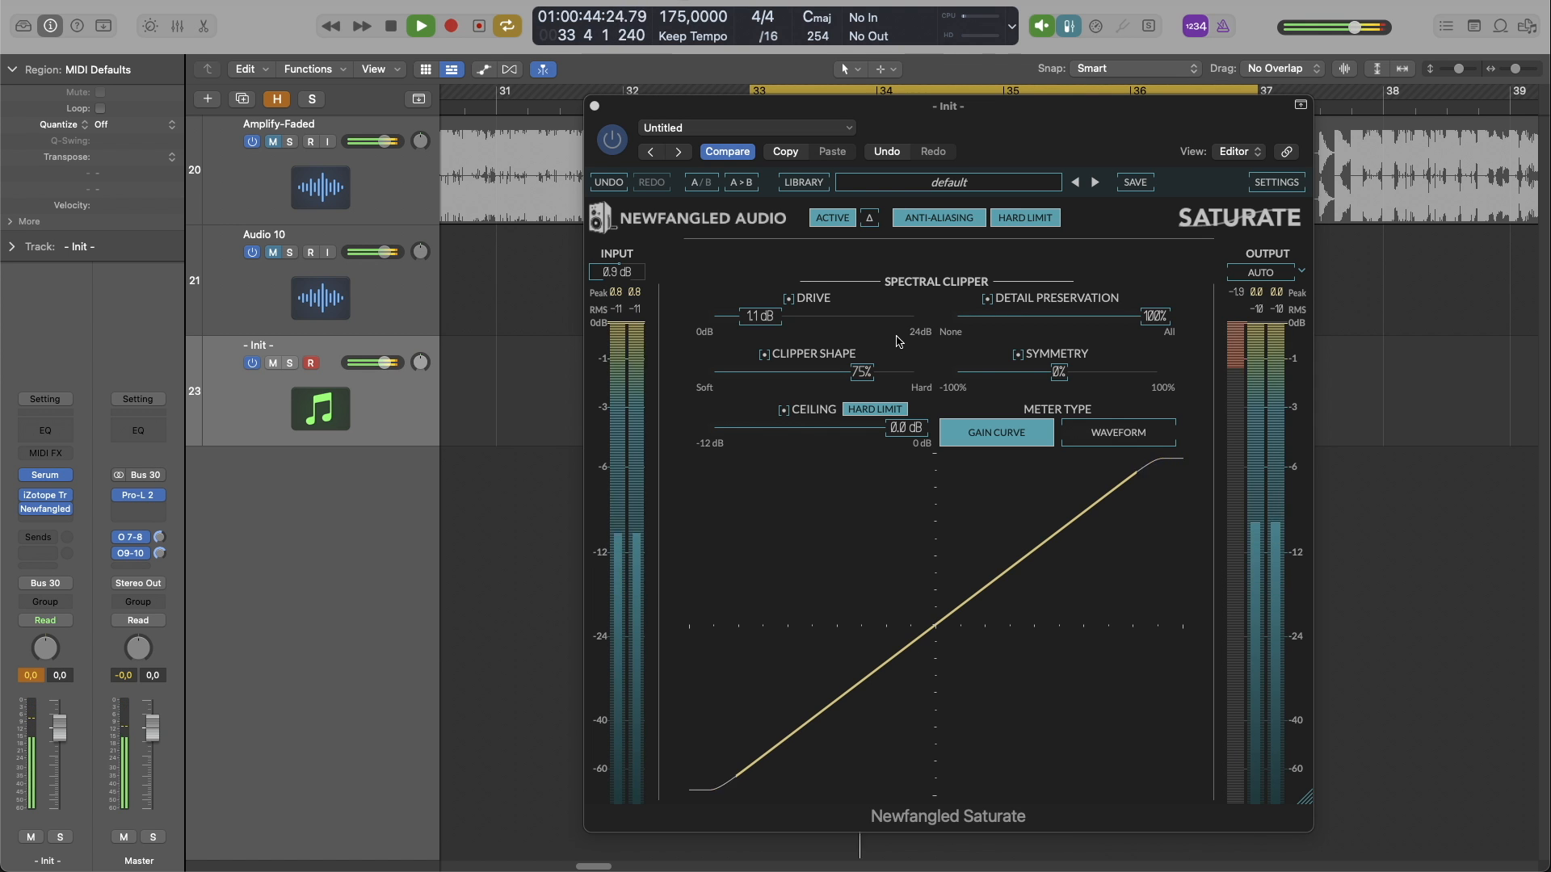
{"action": "key", "text": "space"}
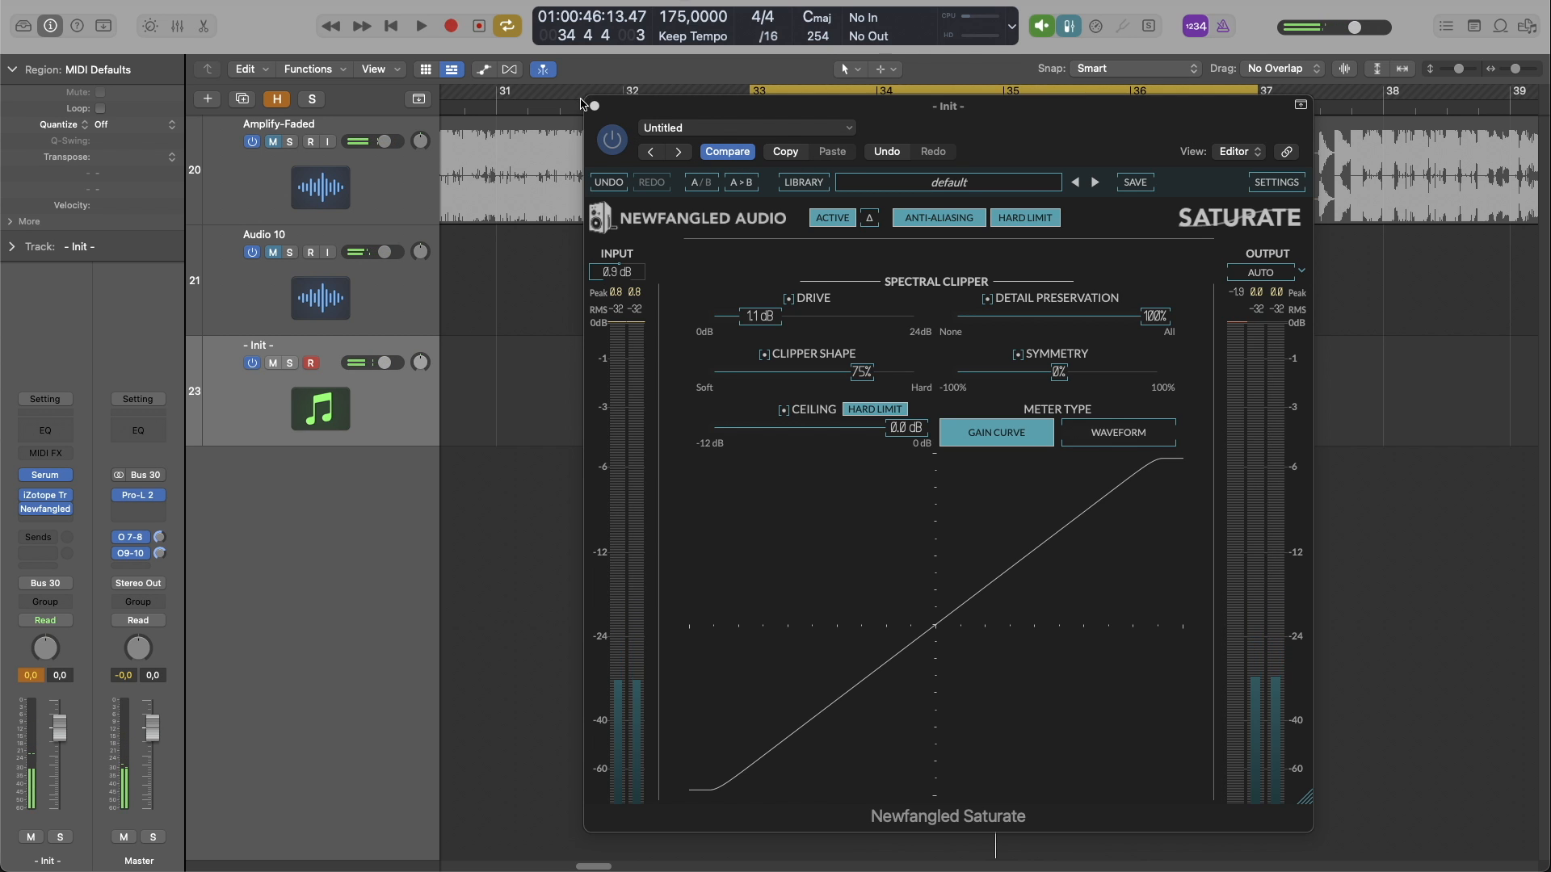
{"action": "left_click", "coordinate": [596, 107]}
{"action": "left_click", "coordinate": [595, 107]}
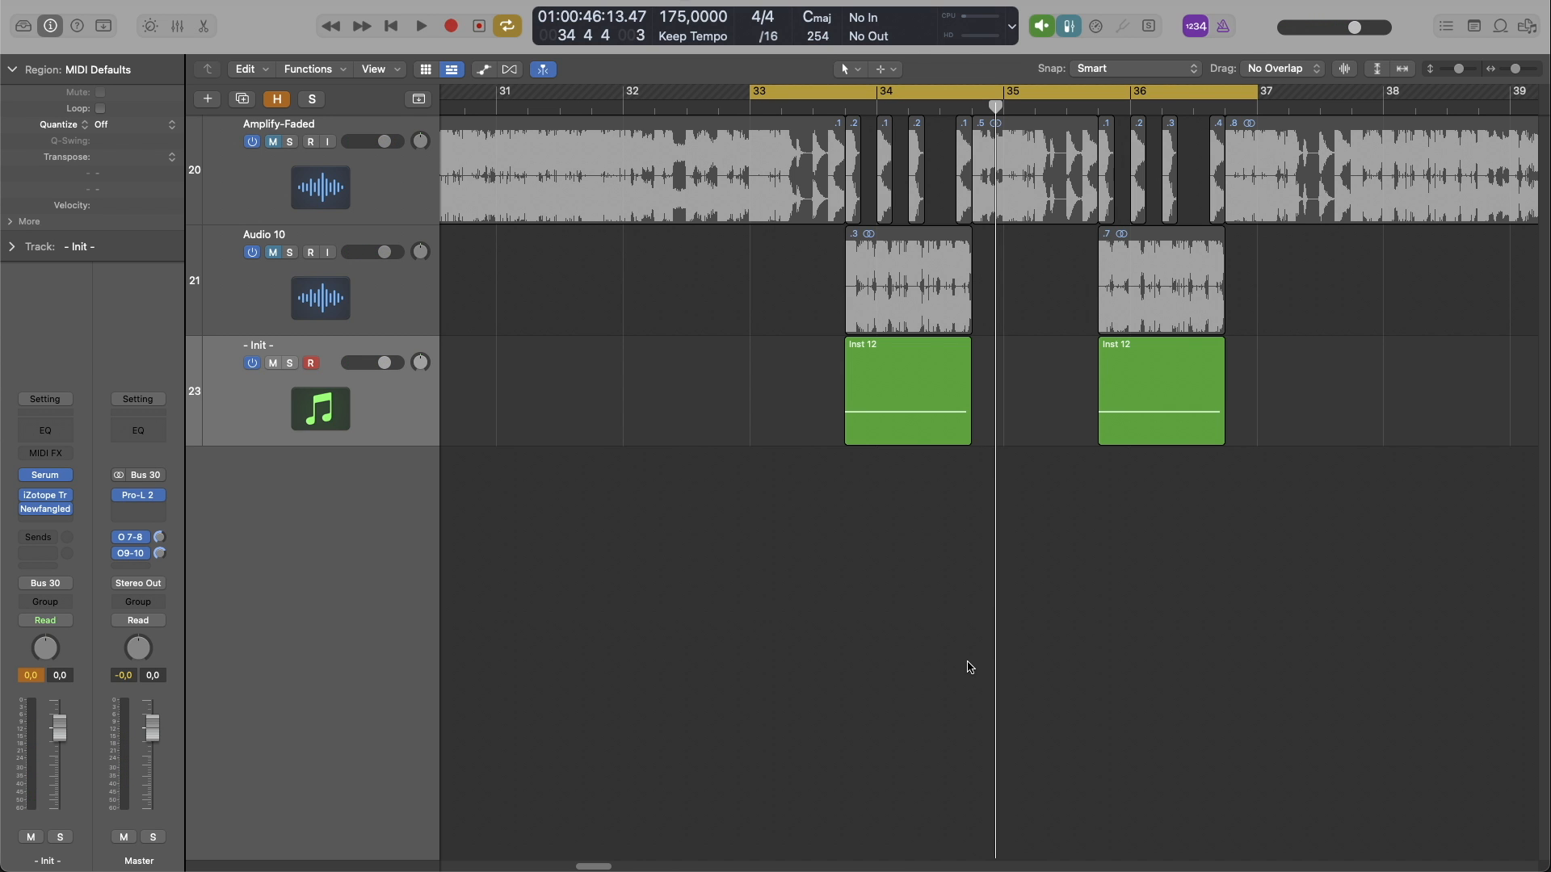